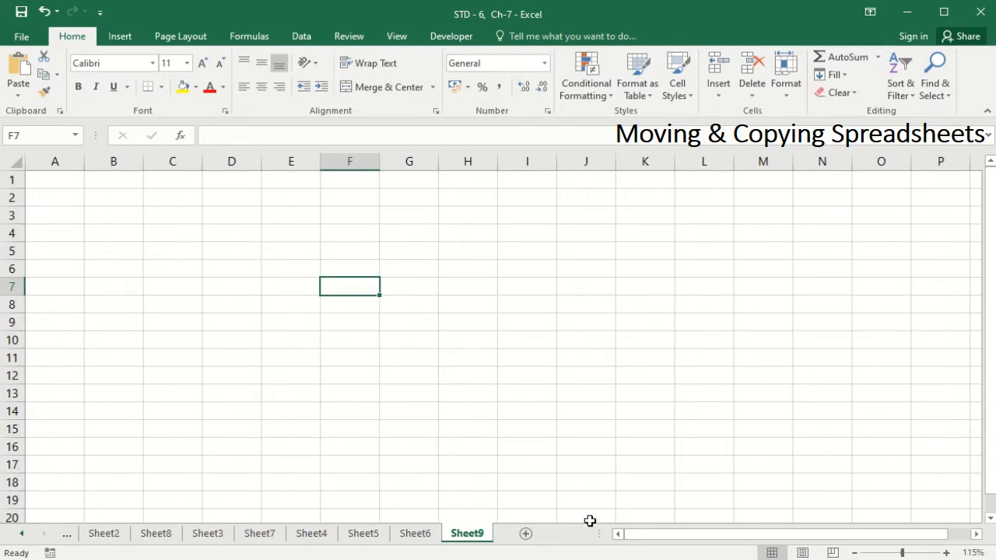
Drag Sheet8 between Sheet6 and Sheet9, then drag Sheet7 between Sheet6 and Sheet8.
left_click(77, 537)
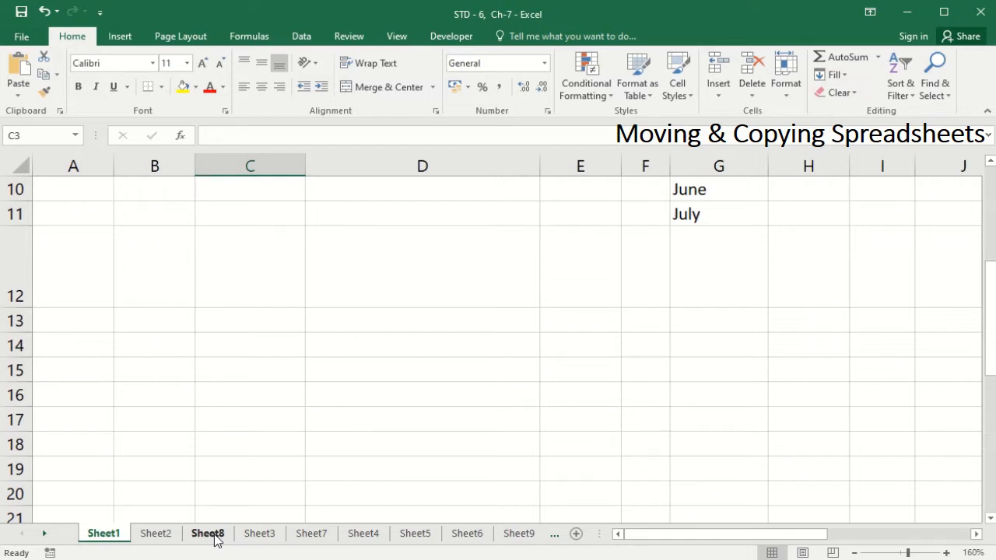
left_click_drag(216, 539, 496, 539)
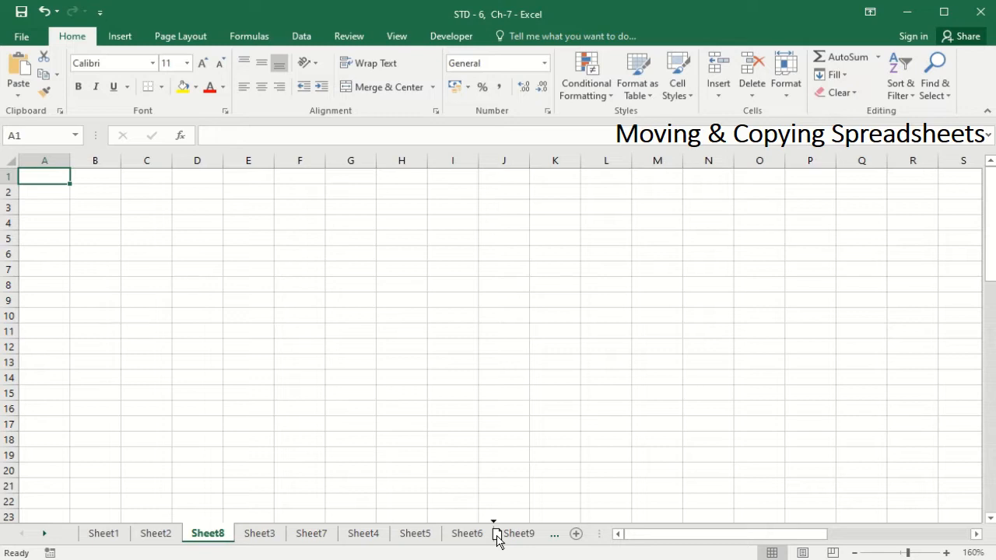
mouse_move(497, 535)
left_mouse_down()
mouse_move(520, 537)
mouse_move(501, 538)
left_mouse_up()
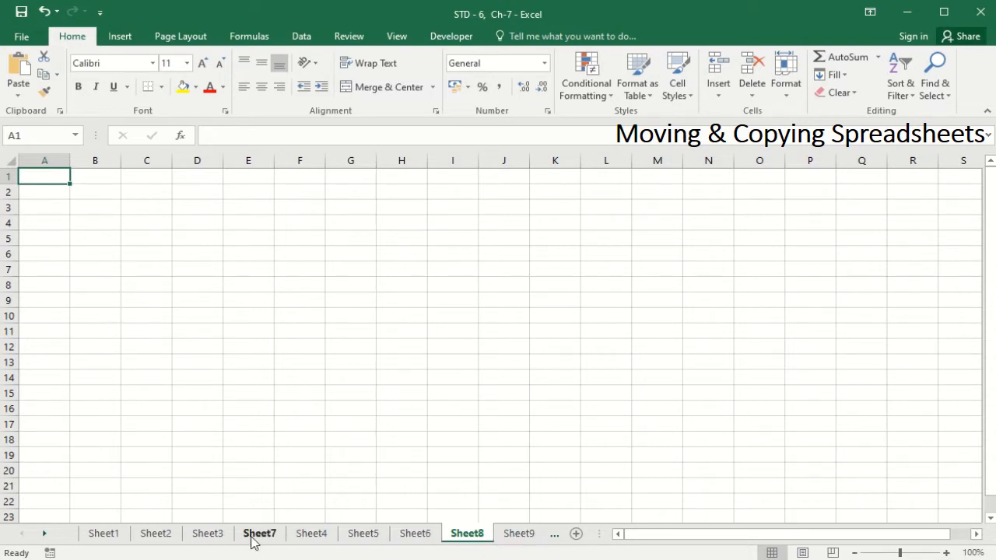
mouse_move(251, 541)
left_mouse_down()
mouse_move(413, 527)
mouse_move(450, 536)
left_mouse_up()
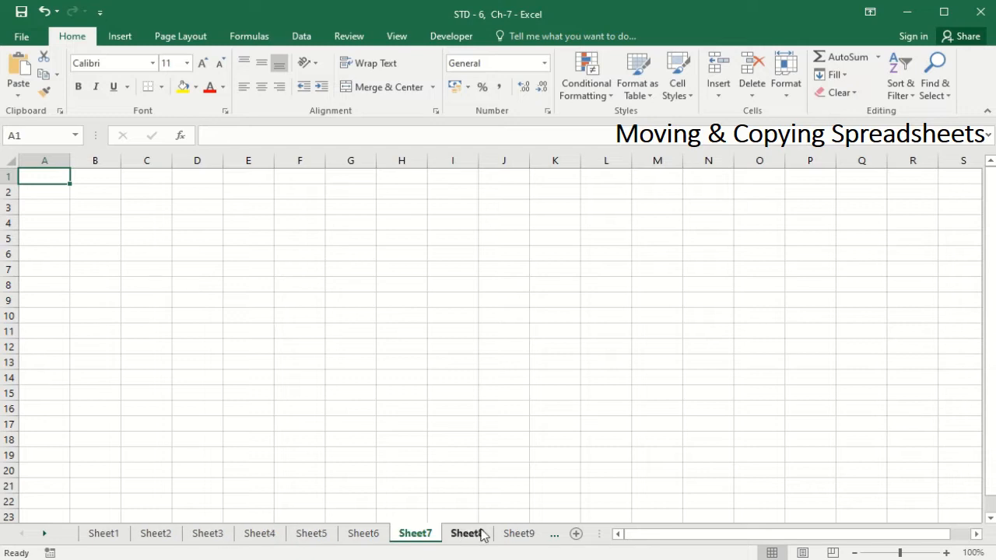
Use Move or Copy to place Sheet7 before Sheet3.
right_click(418, 542)
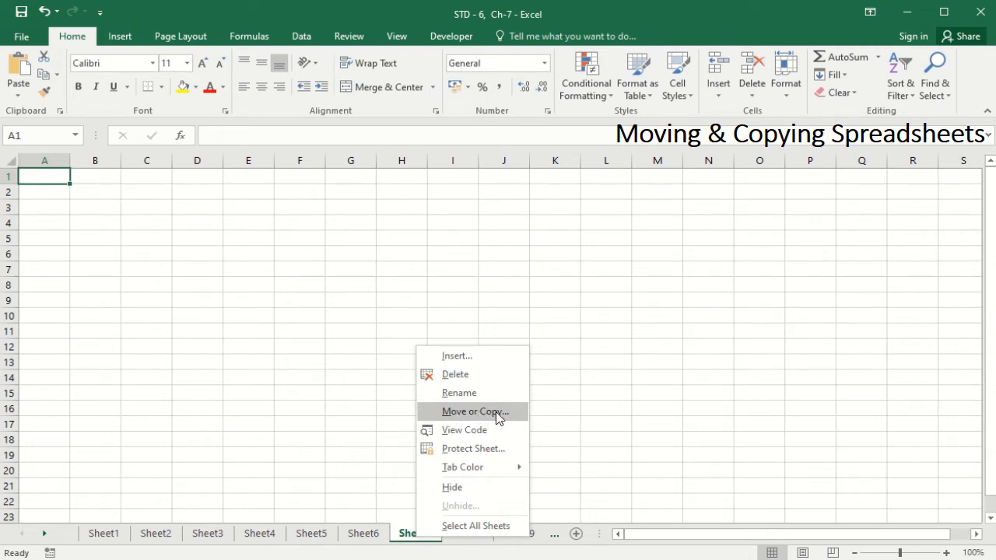
left_click(499, 418)
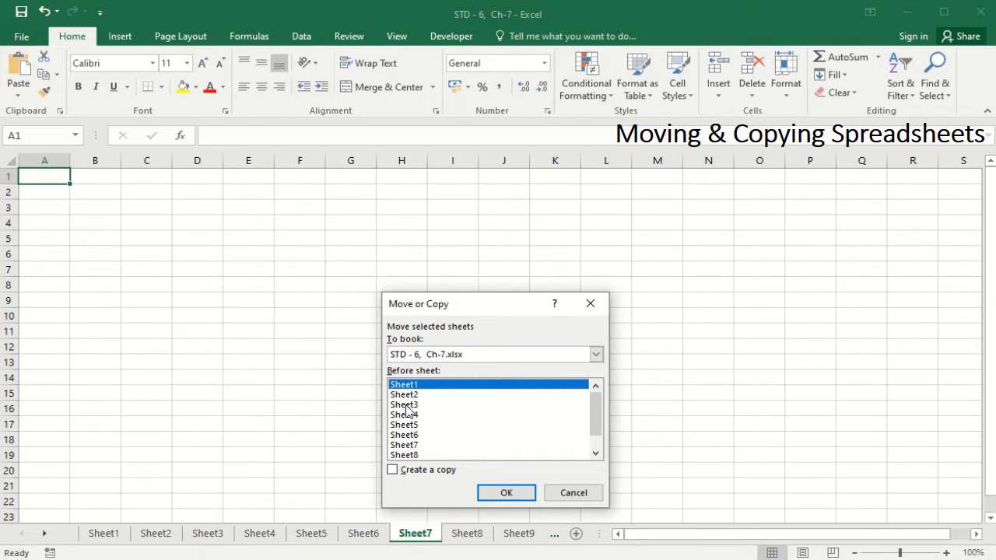
left_click(406, 405)
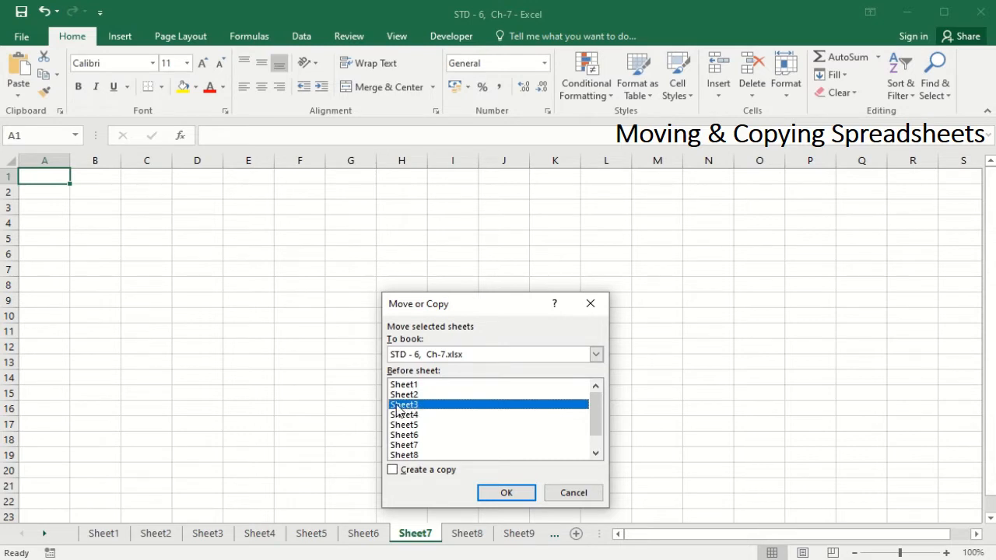
left_click(502, 493)
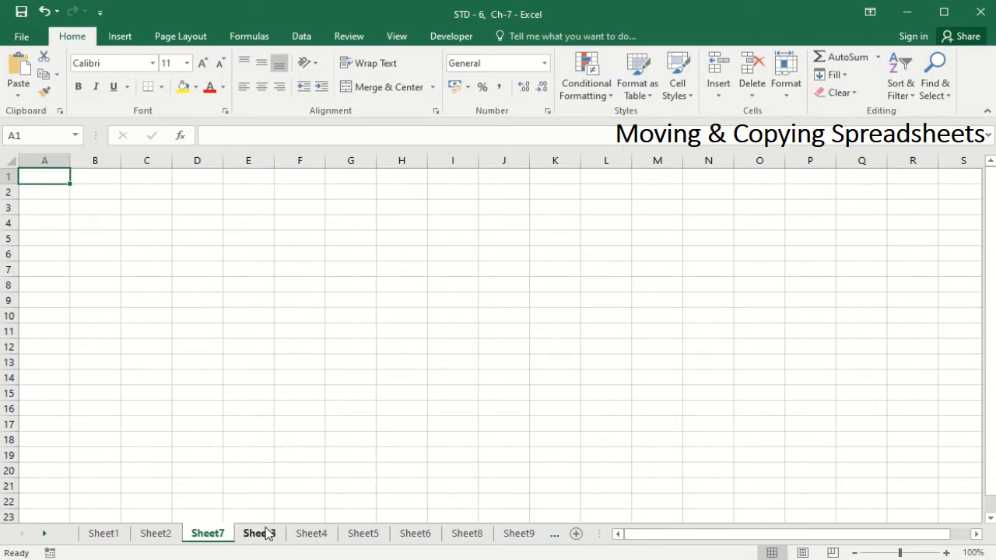
Copy Sheet2 with Move or Copy and Create a copy, creating Sheet2 (2) before Sheet2.
left_click(162, 534)
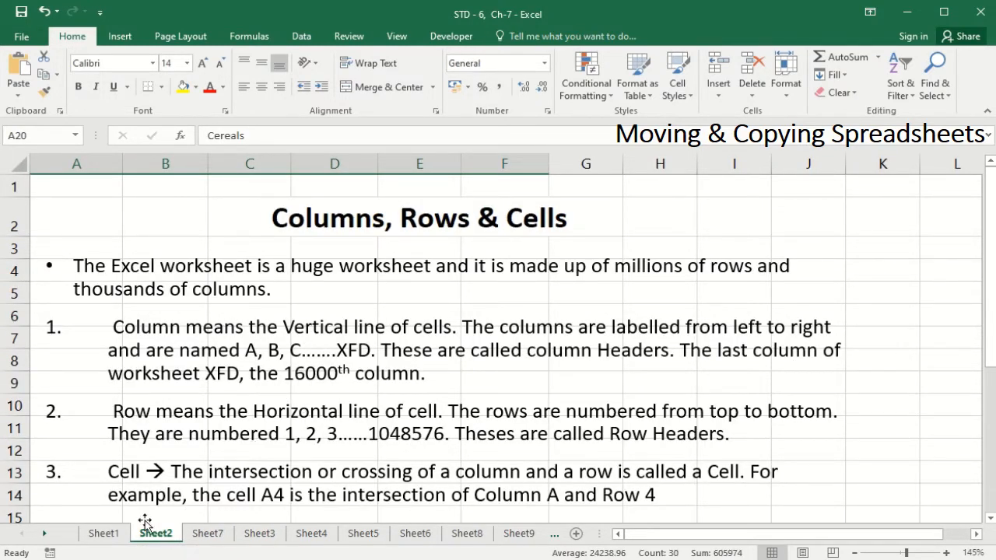
right_click(166, 537)
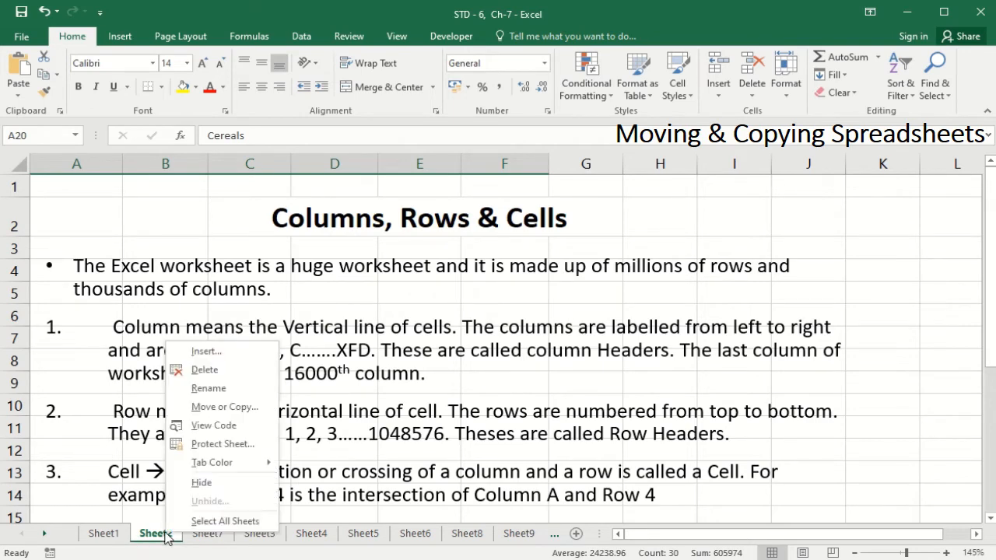
left_click(233, 410)
left_click_drag(231, 304, 451, 66)
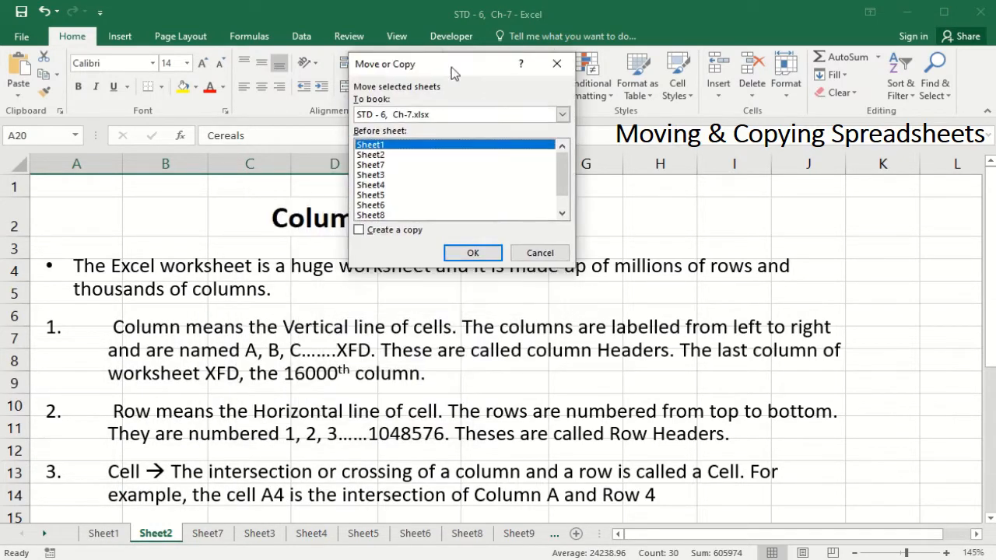
left_click(380, 156)
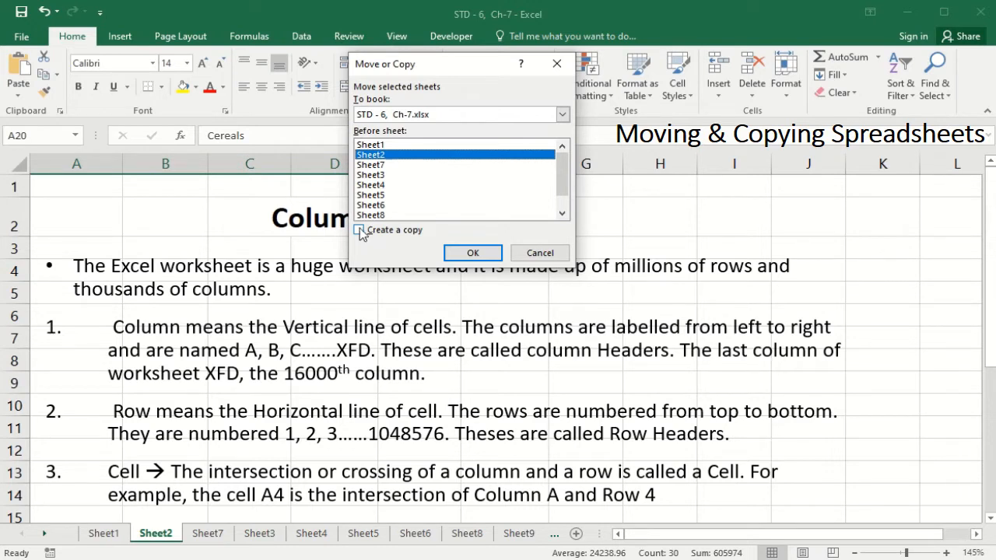
left_click(359, 231)
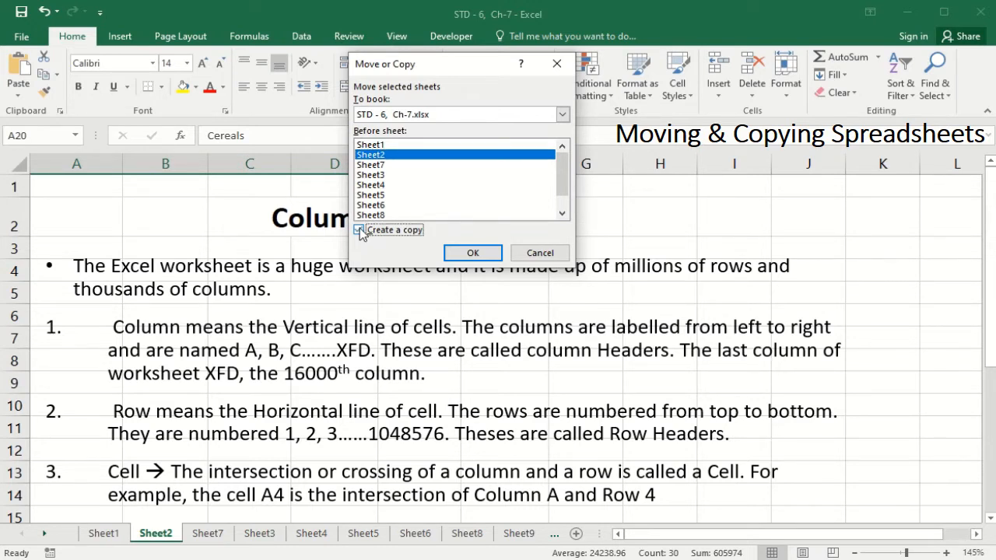
left_click(471, 255)
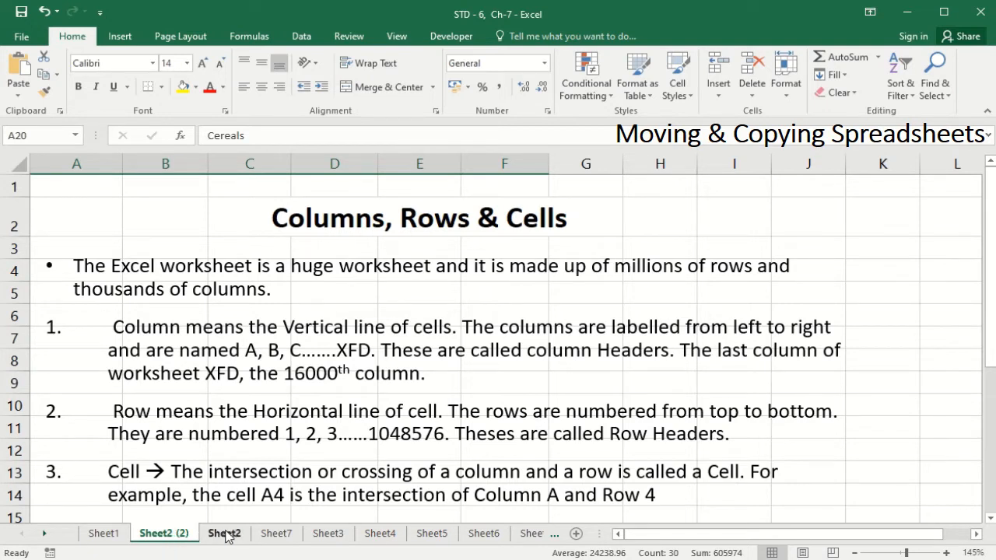
left_click(172, 539)
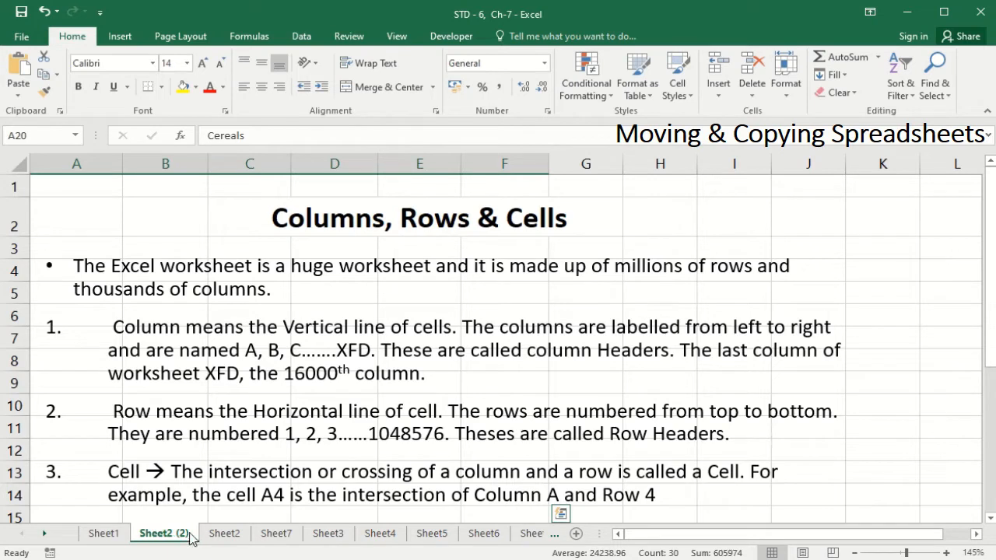
left_click(223, 534)
left_click(166, 536)
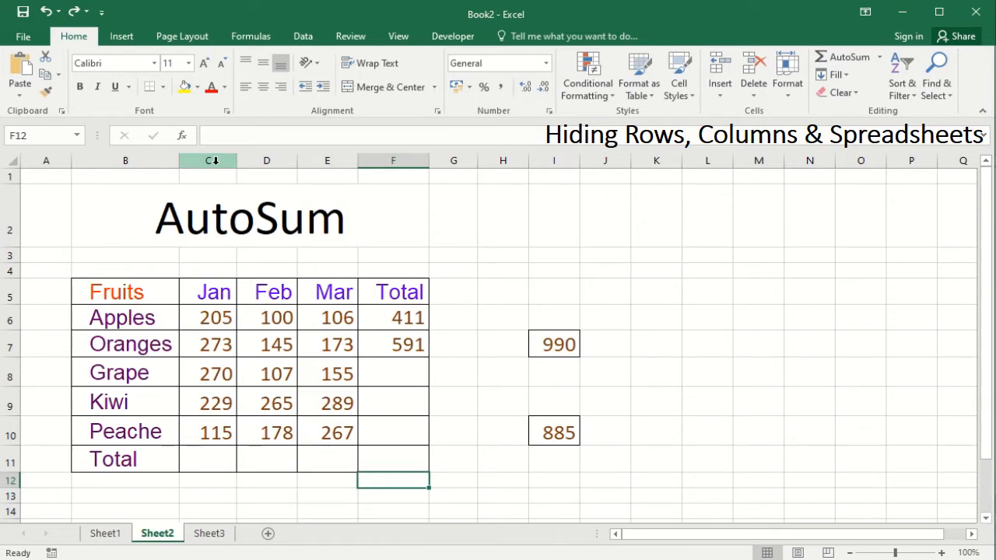
Select the Jan column, column C, of the fruit table on Sheet2.
left_click(215, 161)
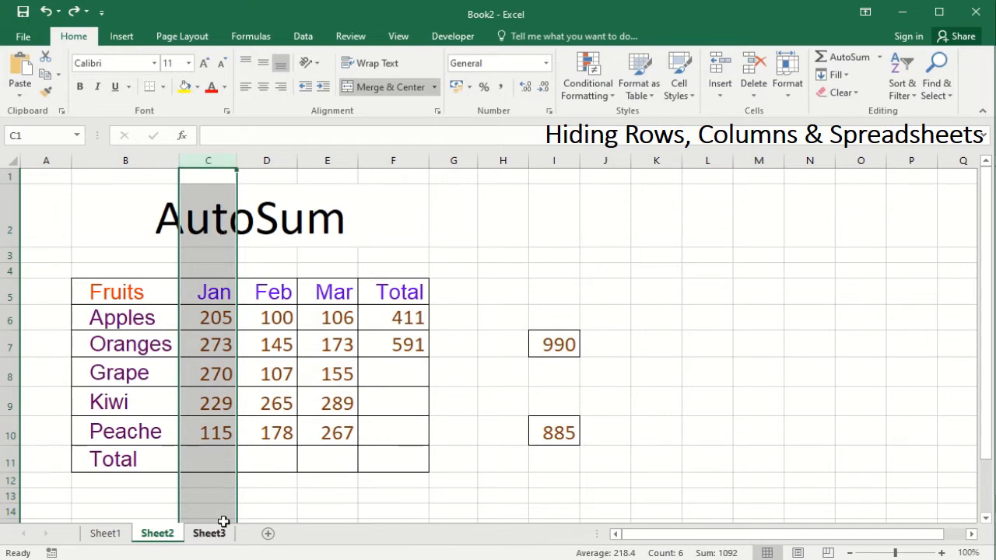
Hide the Jan column, then the Feb column, from the right-click menu.
right_click(216, 476)
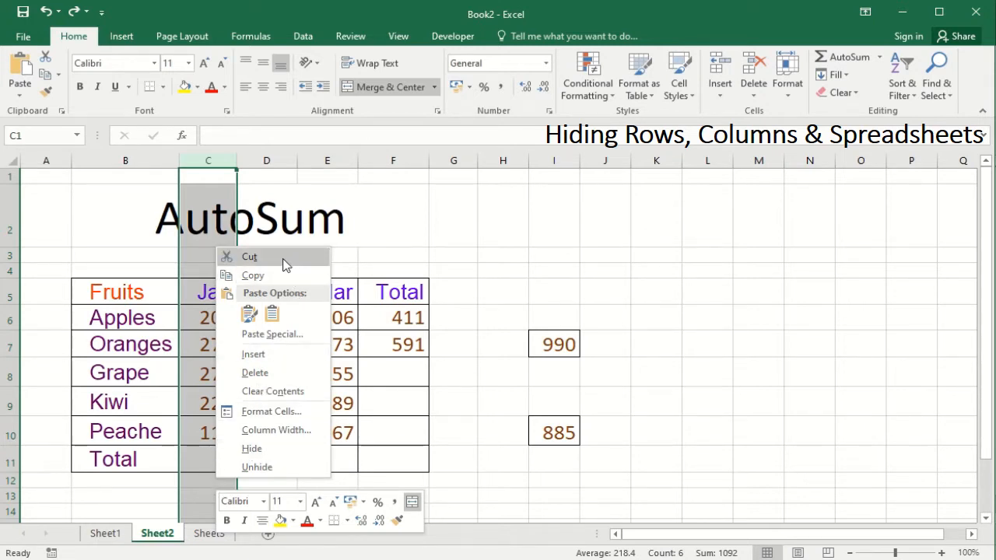
left_click(255, 452)
left_click(209, 161)
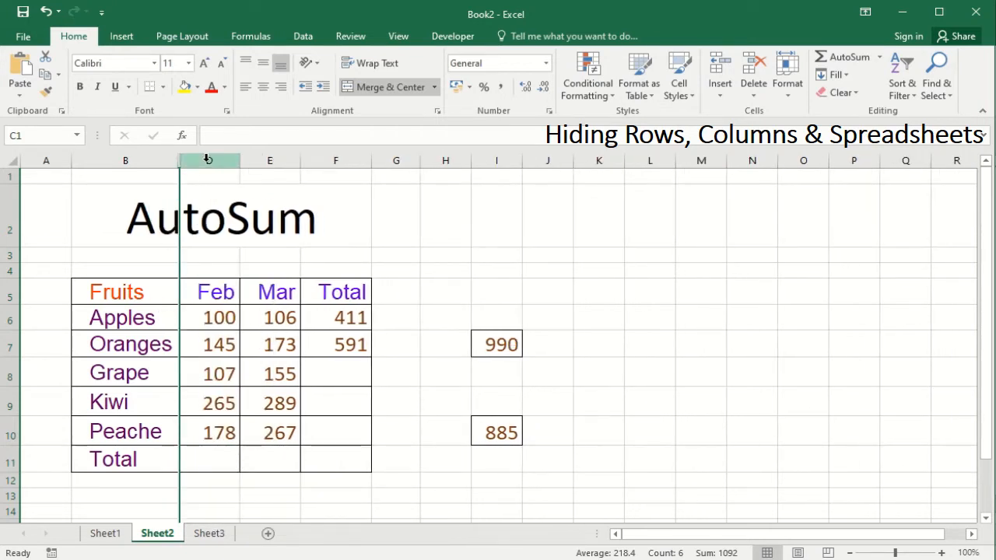
right_click(210, 437)
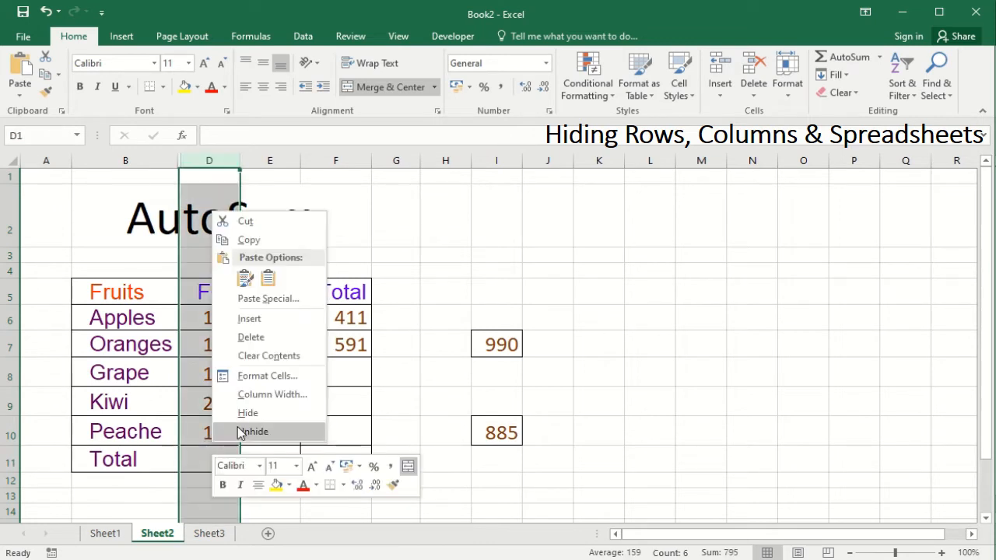
left_click(245, 413)
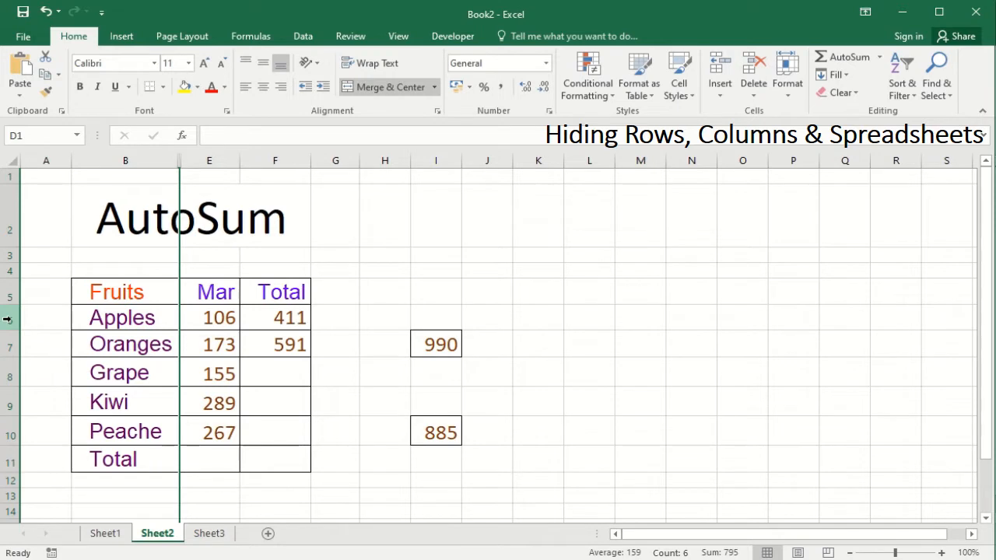
Hide row 6 (Apples) and row 7 (Oranges) from the right-click menu.
left_click(7, 319)
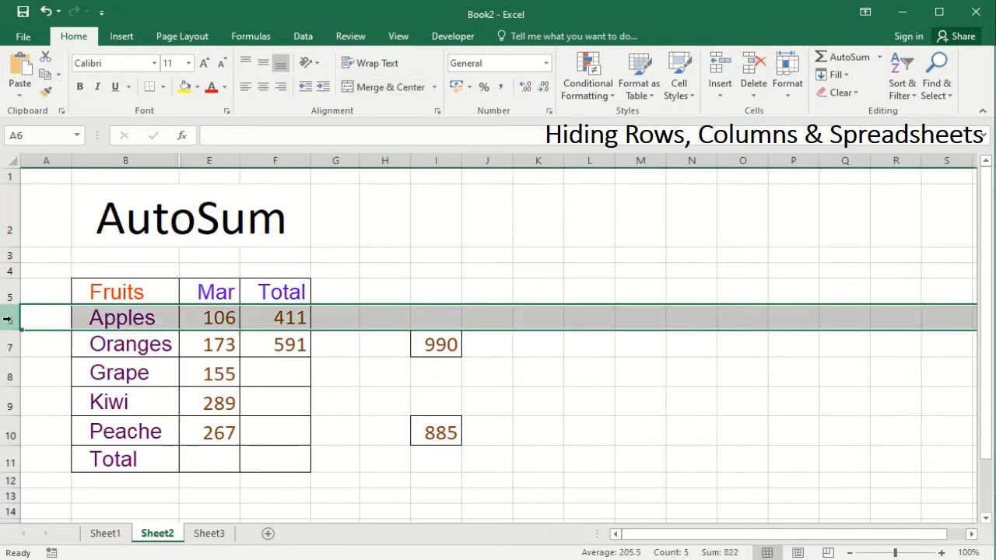
right_click(340, 325)
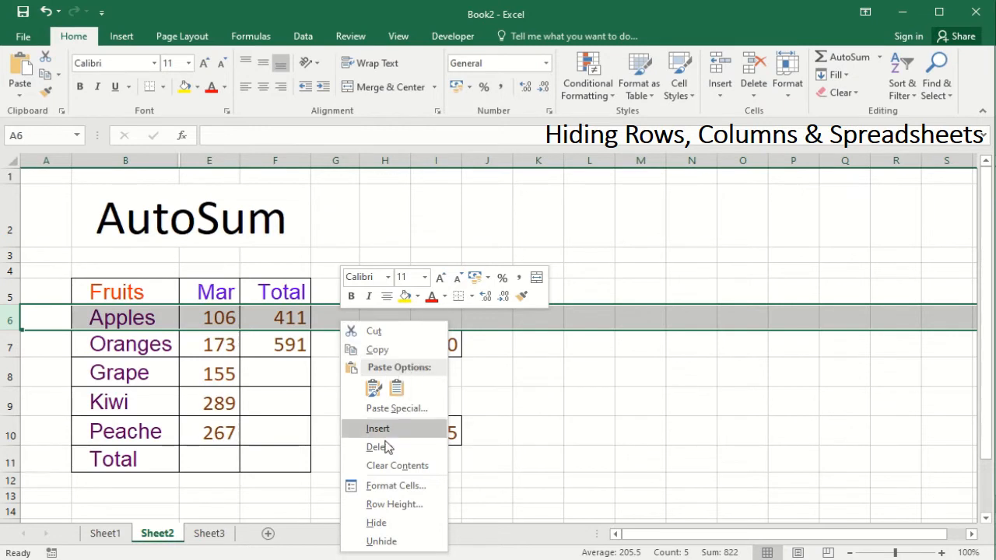
left_click(375, 523)
left_click(14, 322)
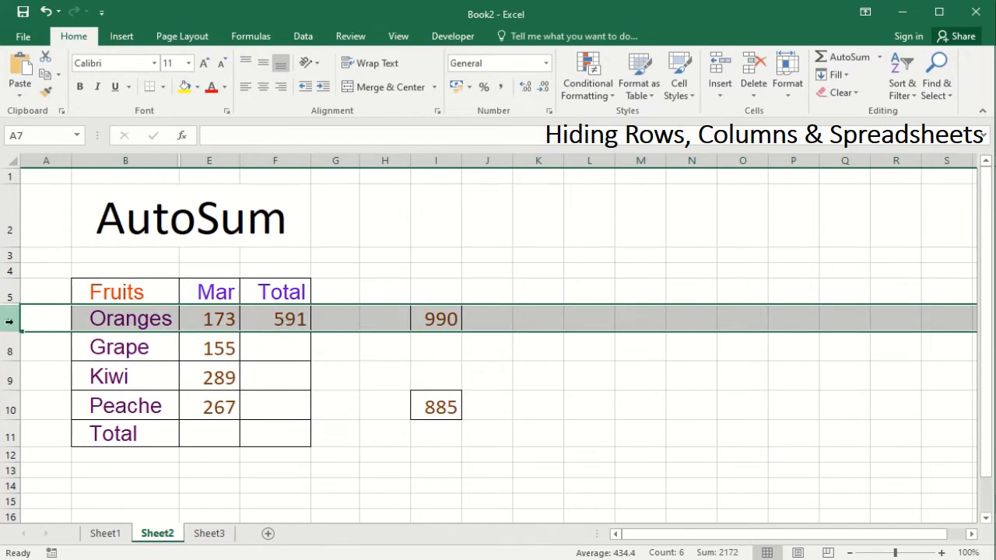
right_click(357, 317)
left_click(391, 520)
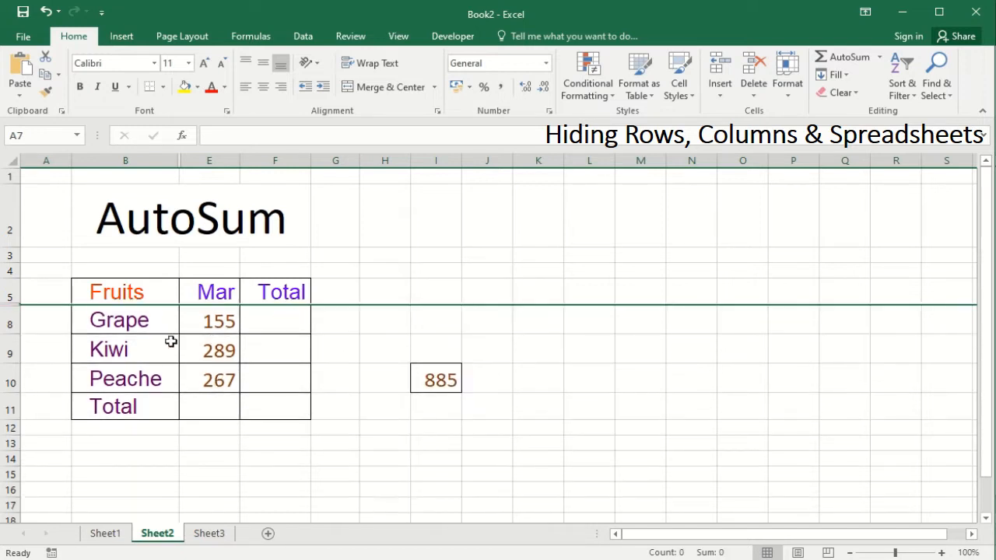
left_click(208, 160)
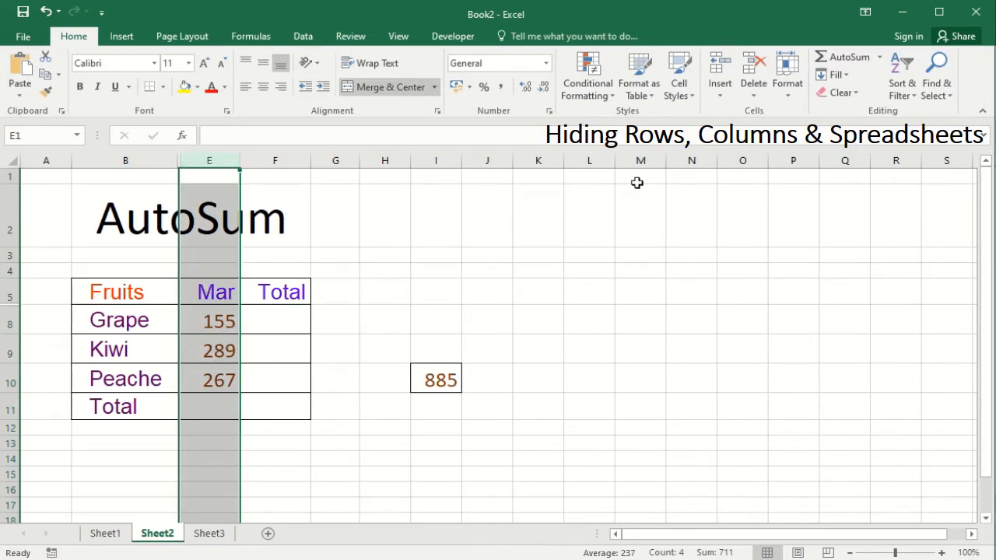
Hide the selected Mar column with Format > Hide & Unhide.
left_click(797, 95)
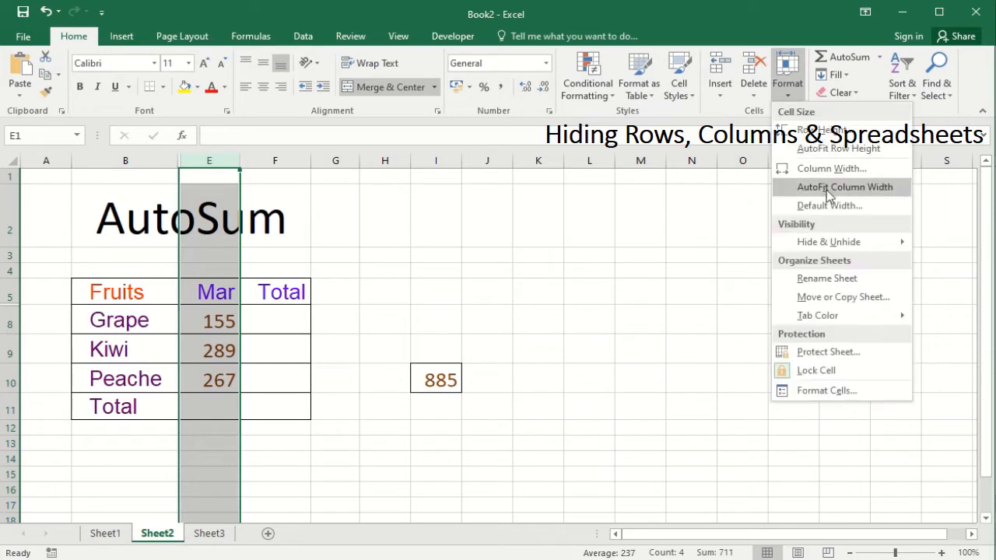
mouse_move(836, 246)
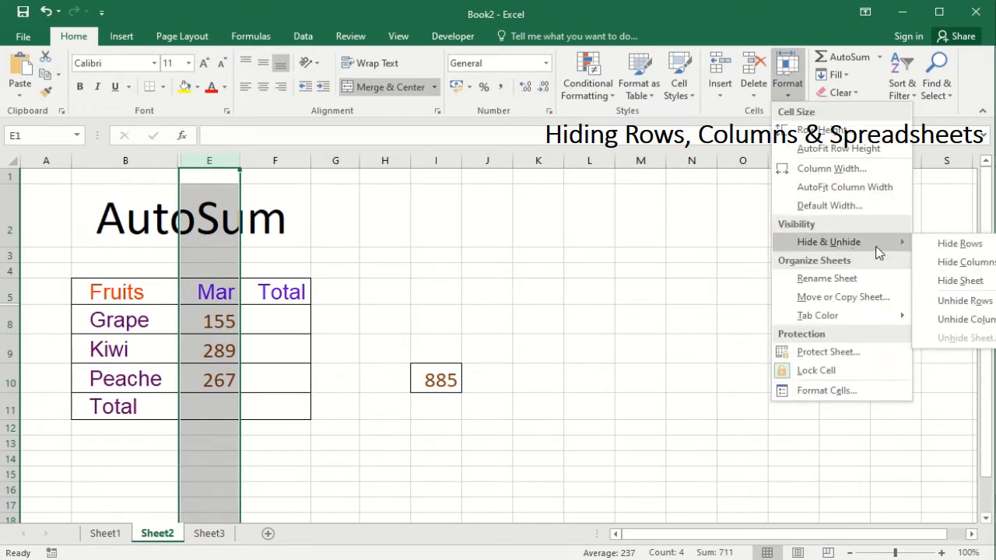
left_click(969, 264)
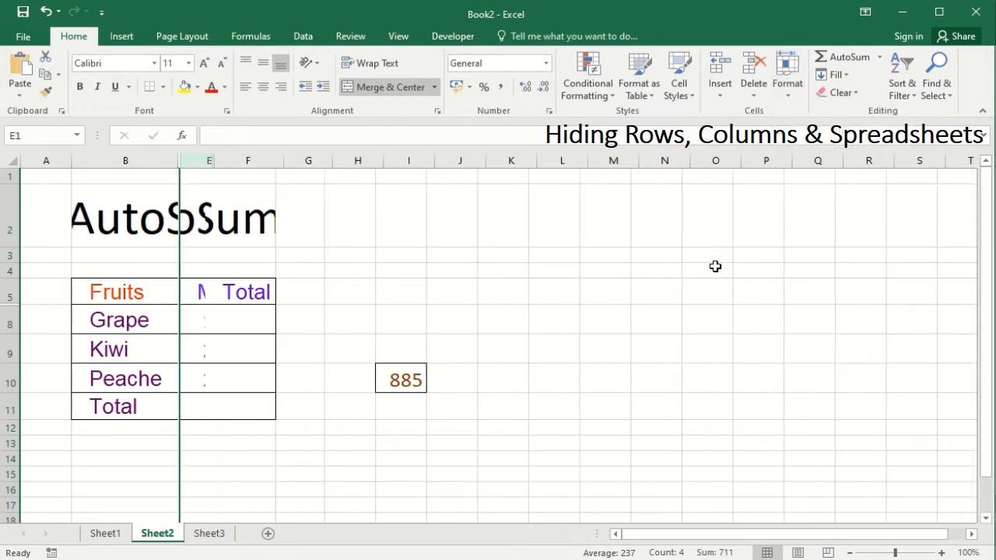
Hide the Grape row with Format > Hide & Unhide > Hide Rows.
left_click(10, 321)
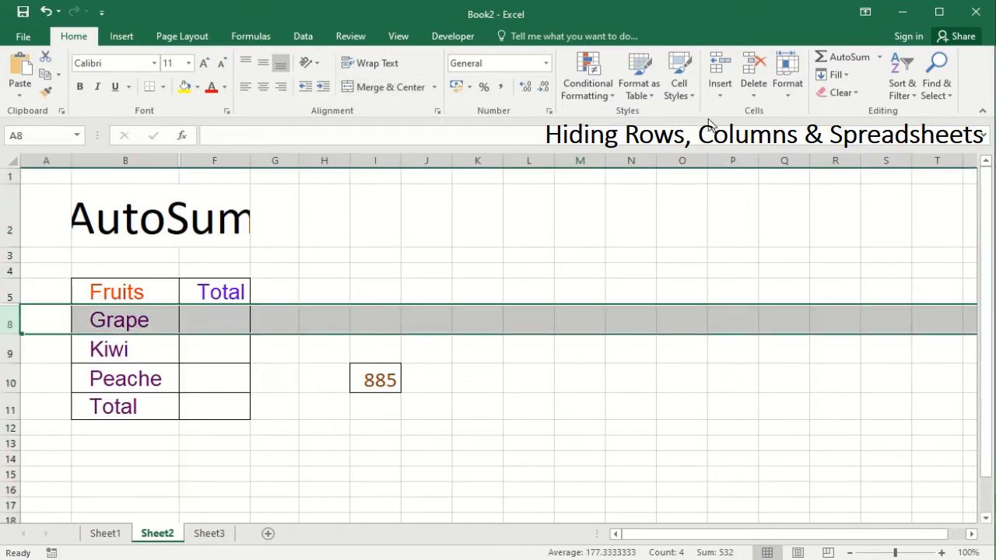
left_click(794, 97)
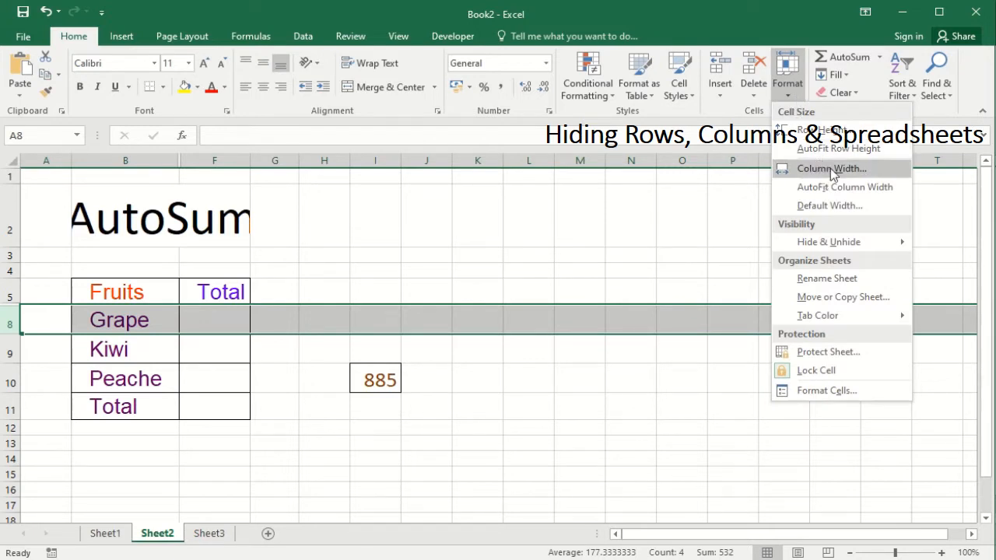
mouse_move(840, 242)
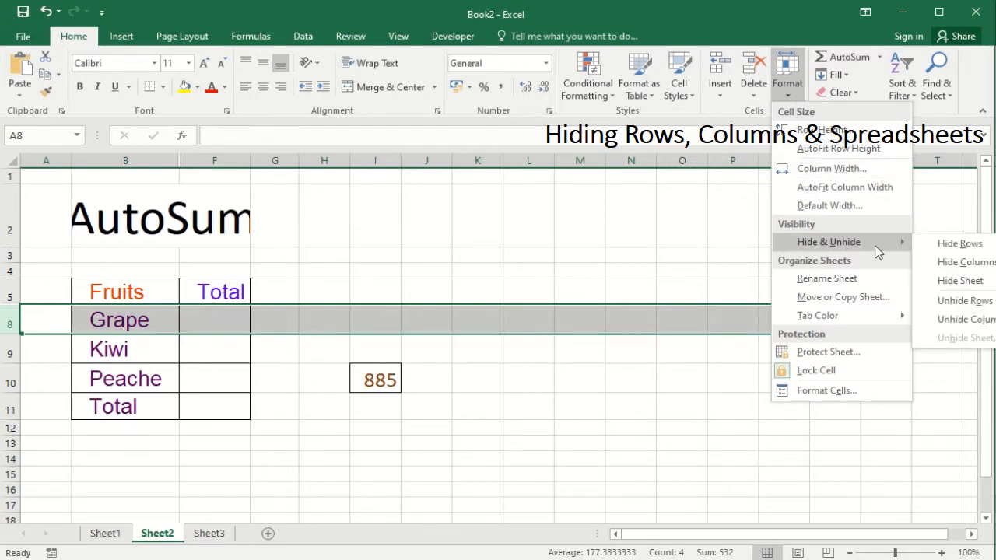
left_click(961, 244)
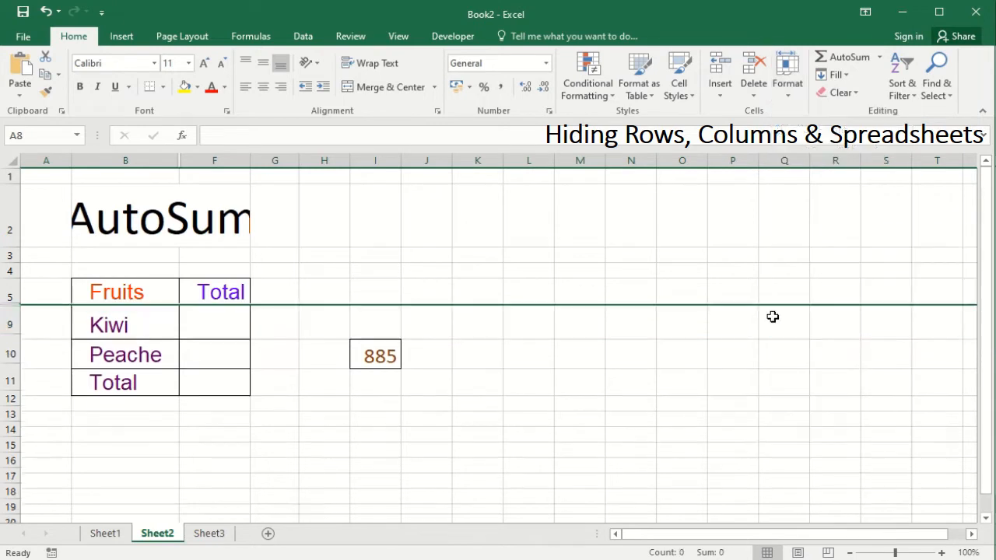
left_click(137, 370)
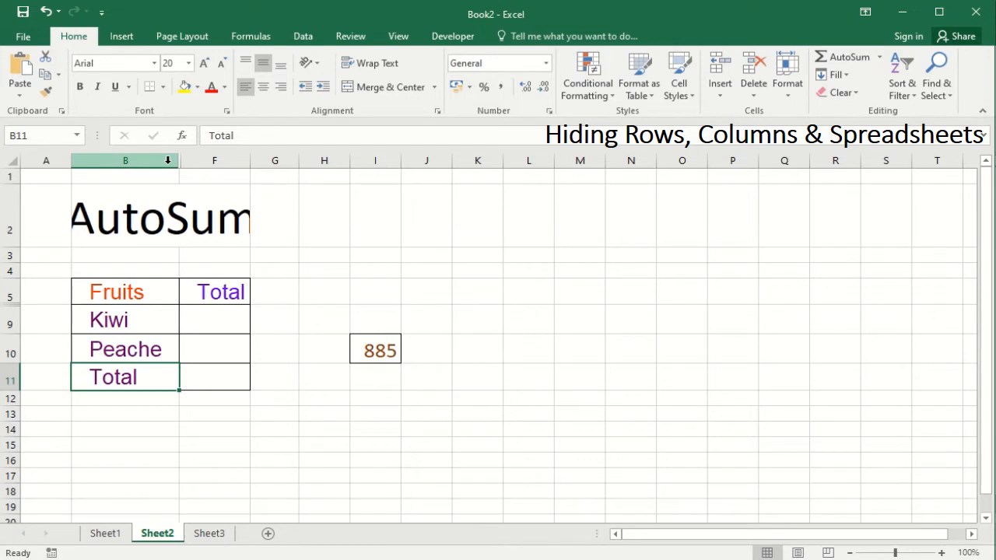
Select columns B through F and unhide the Jan, Feb and Mar columns.
left_click_drag(158, 158, 216, 156)
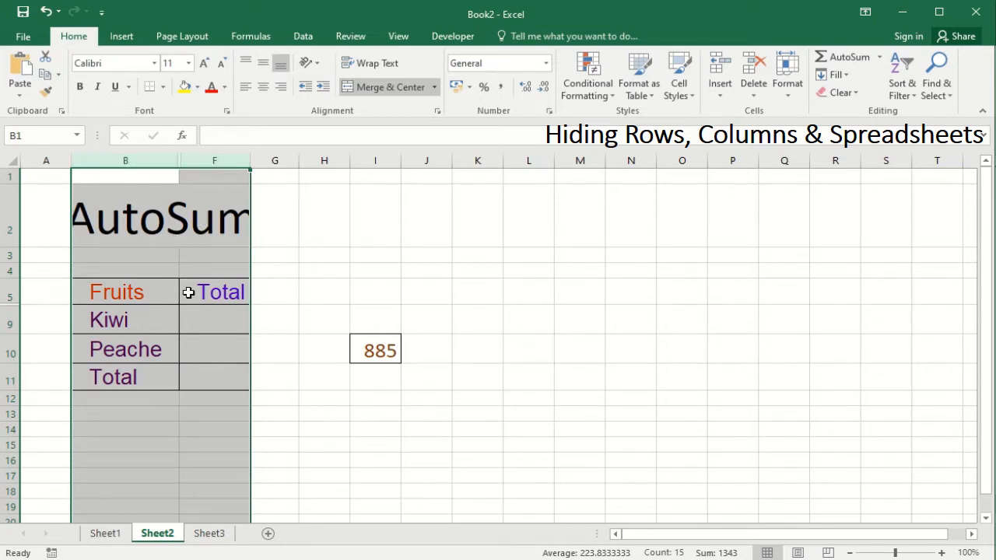
left_click(790, 96)
mouse_move(871, 248)
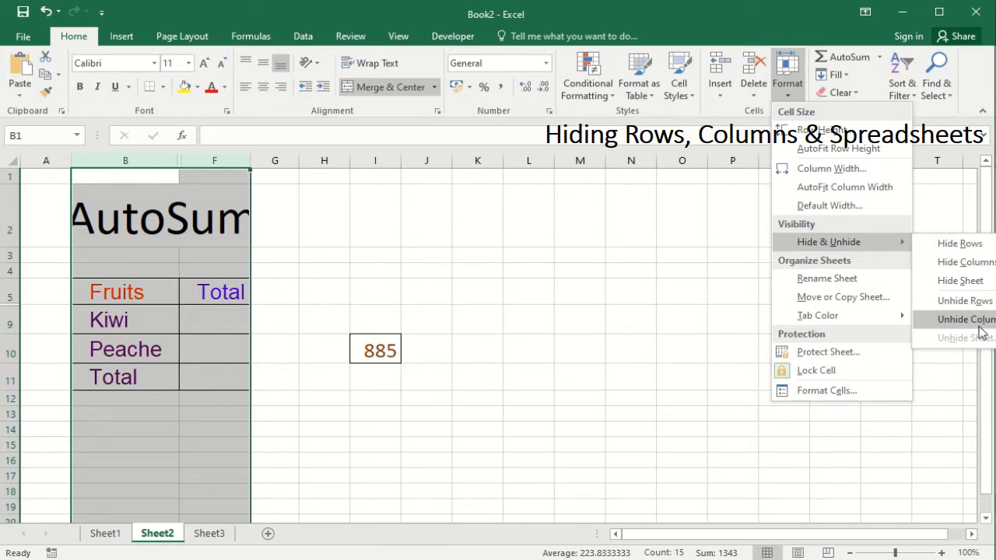
left_click(980, 329)
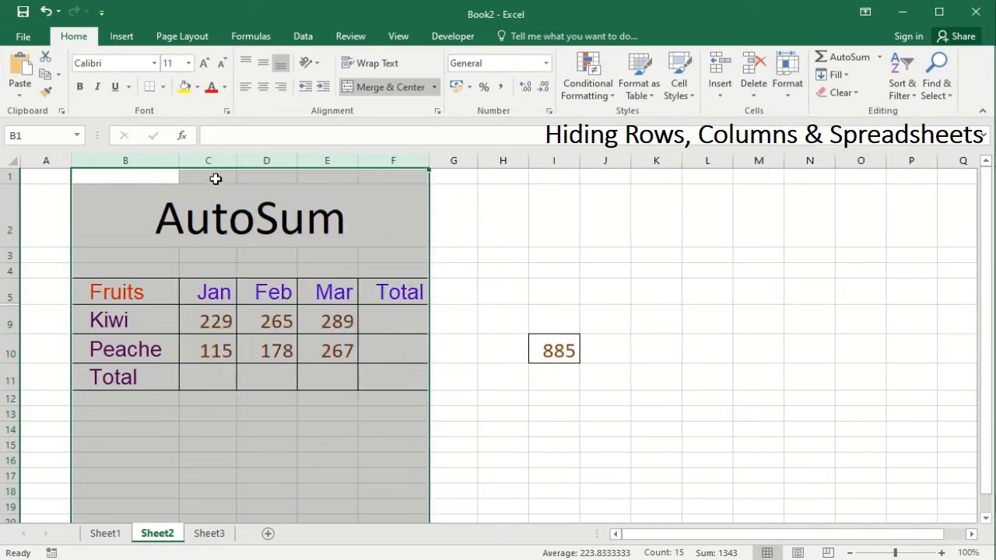
left_click(131, 342)
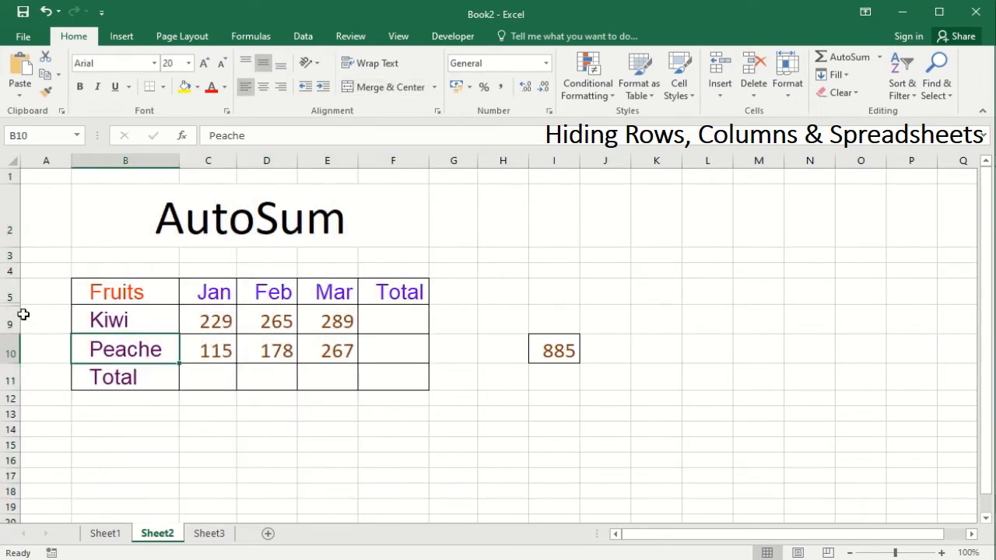
left_click_drag(10, 288, 7, 322)
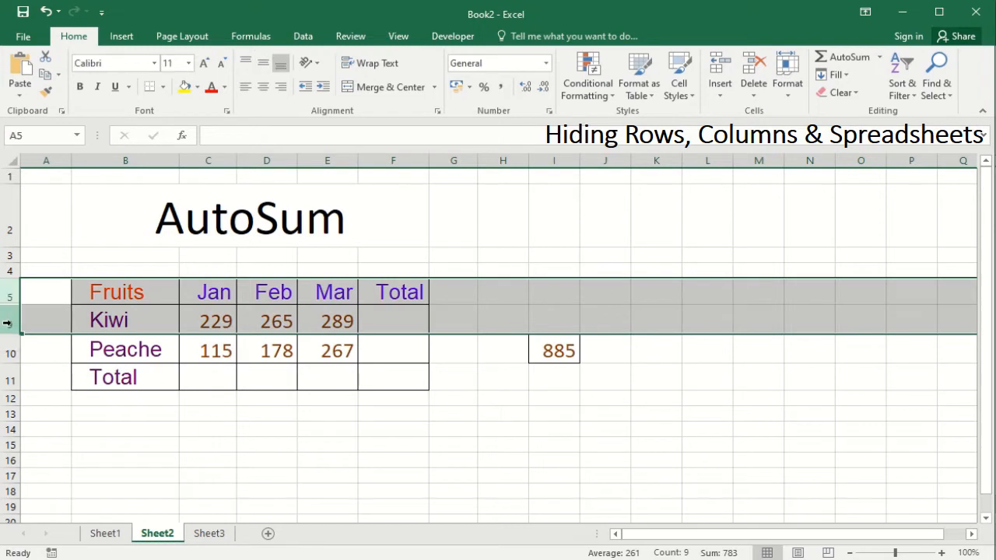
Unhide the selected rows 5 to 9, restoring Apples, Oranges and Grape.
right_click(468, 311)
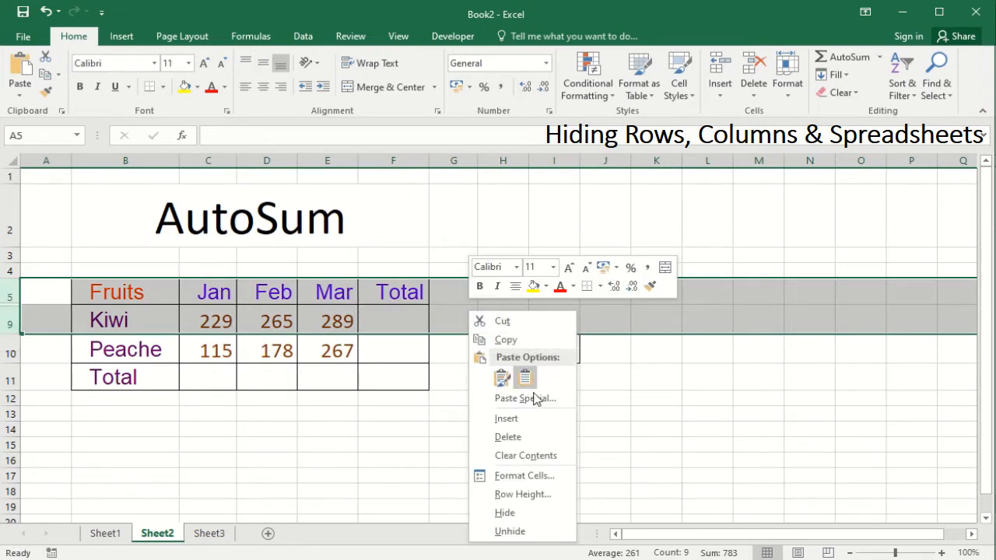
left_click(511, 532)
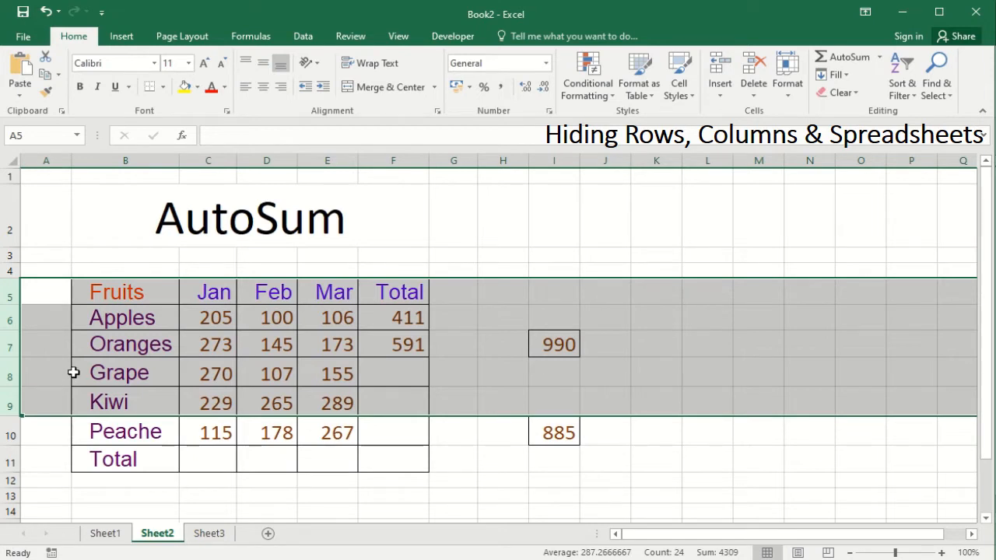
left_click(125, 371)
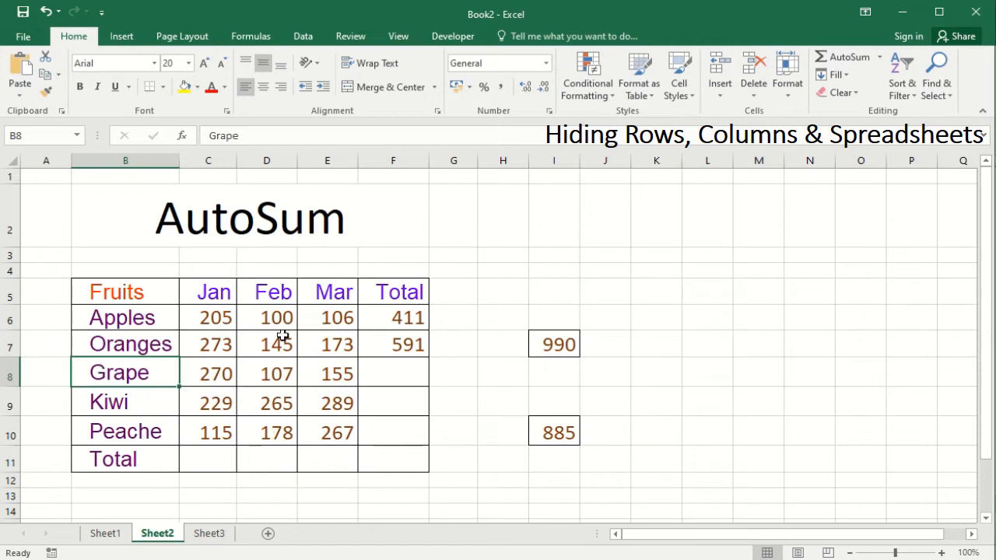
Hide Sheet2 from its tab menu and Sheet3 via Format > Hide & Unhide > Hide Sheet.
right_click(158, 535)
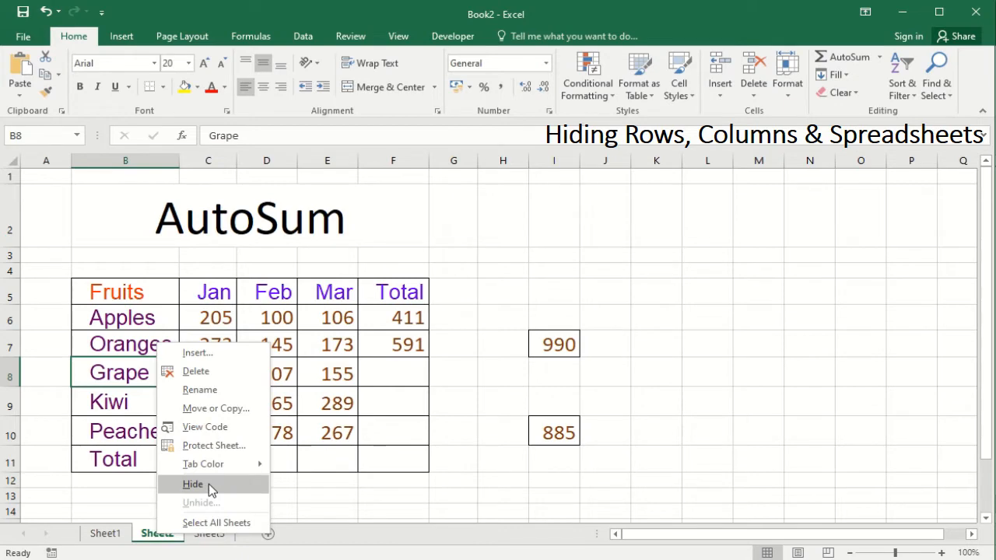
left_click(208, 484)
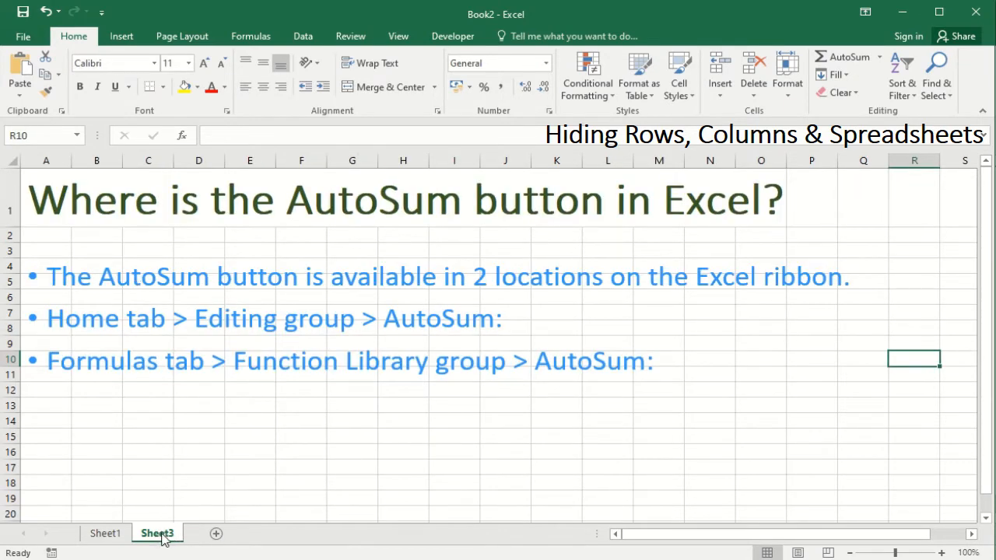
left_click(103, 536)
left_click(156, 537)
left_click(105, 536)
left_click(154, 536)
left_click(787, 91)
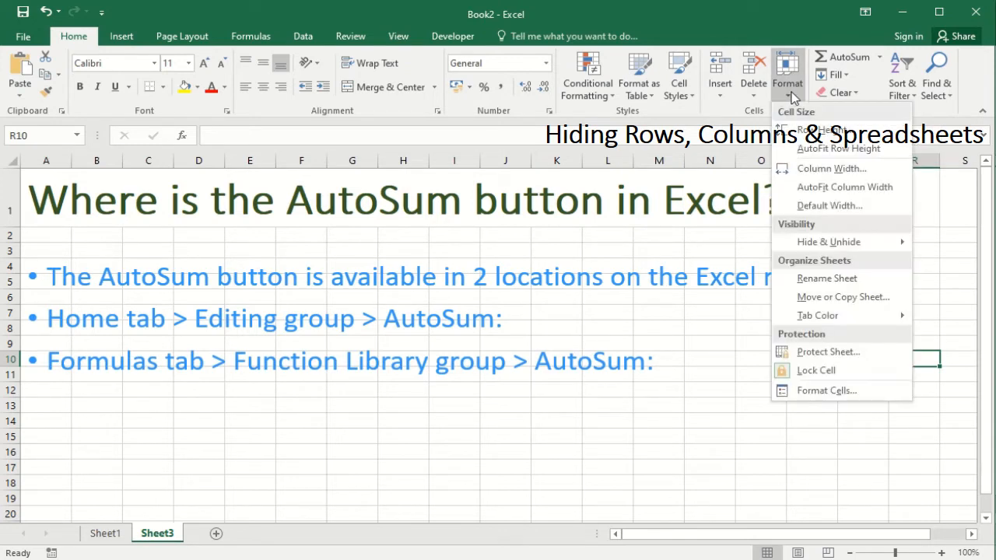
mouse_move(831, 247)
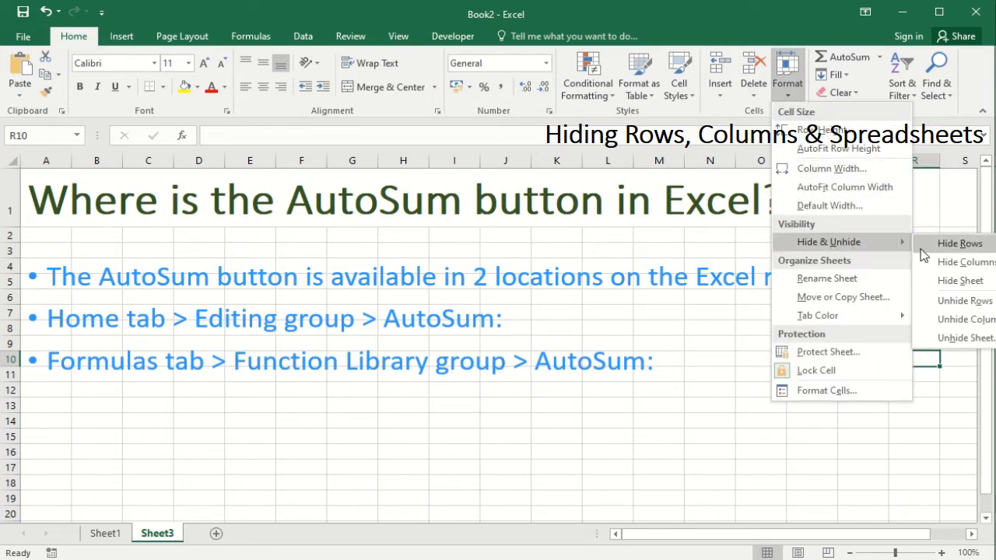
left_click(955, 282)
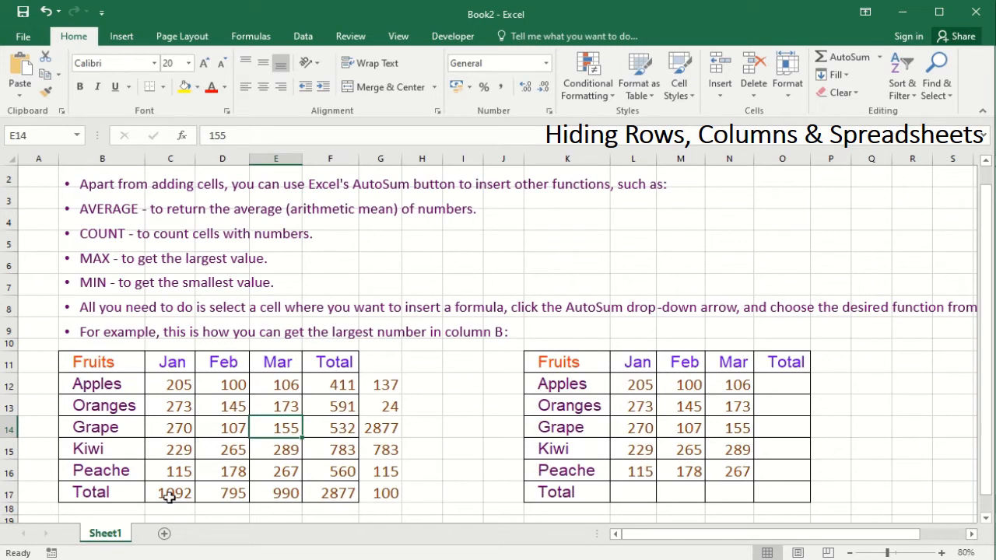
Unhide Sheet3 from the Sheet1 tab's context menu, leaving Sheet2 still hidden.
right_click(115, 539)
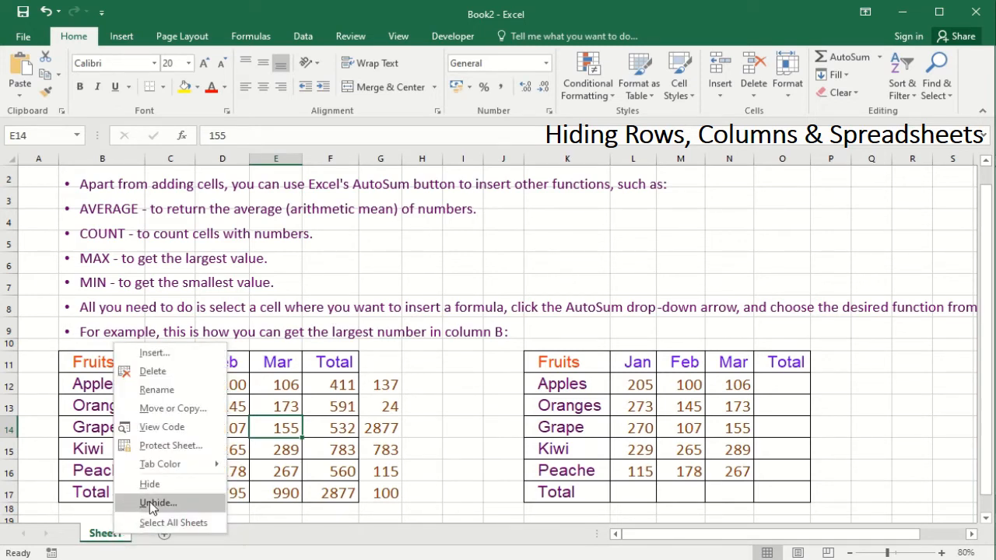
left_click(246, 539)
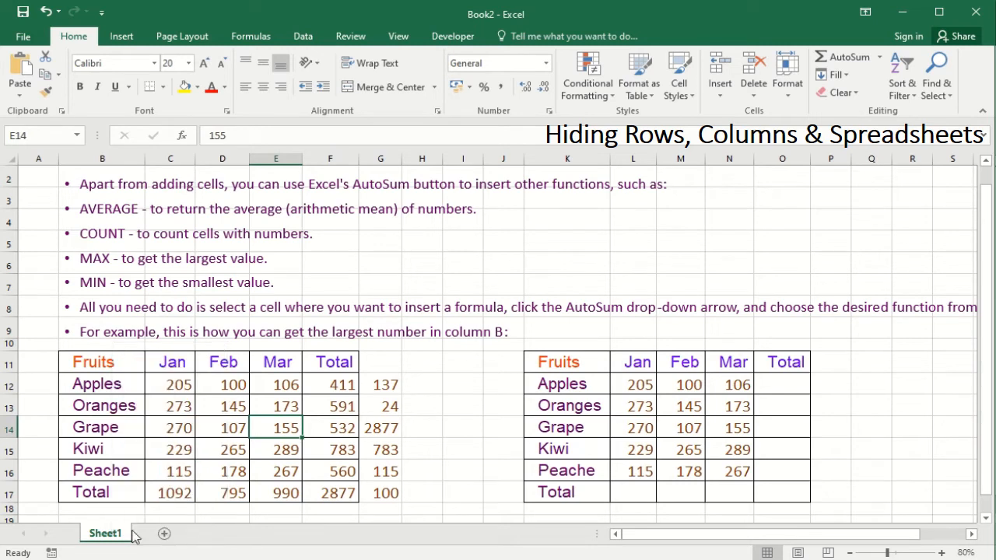
right_click(105, 540)
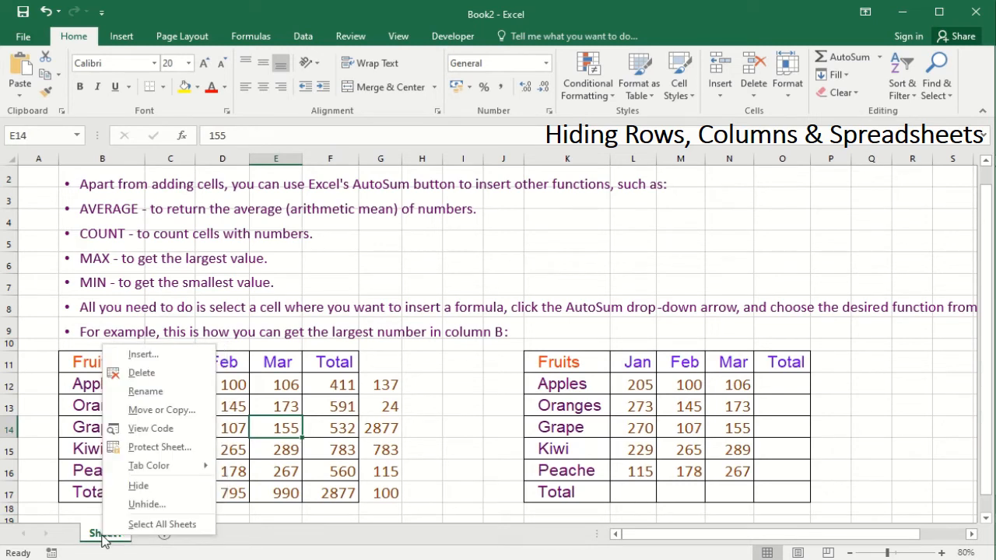
left_click(146, 504)
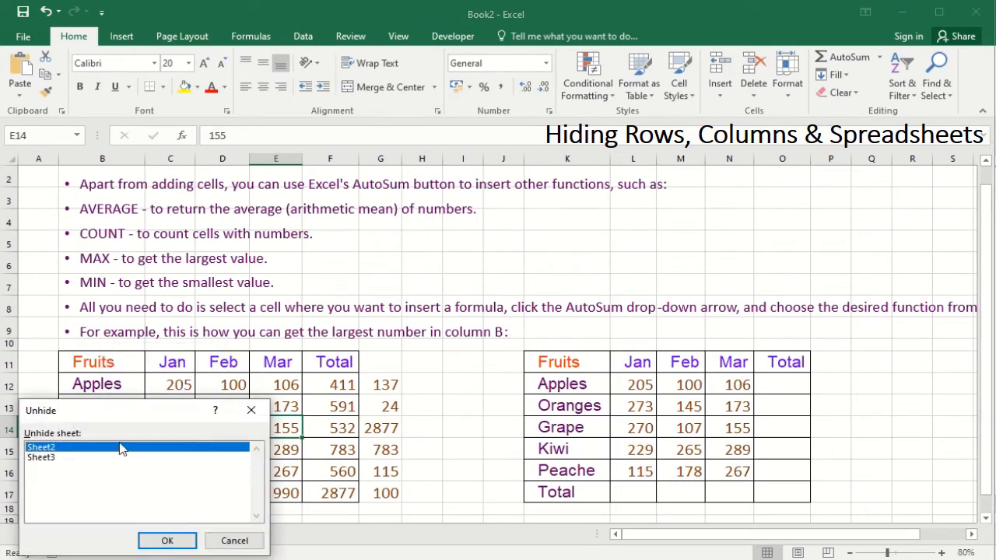
left_click_drag(136, 408, 536, 125)
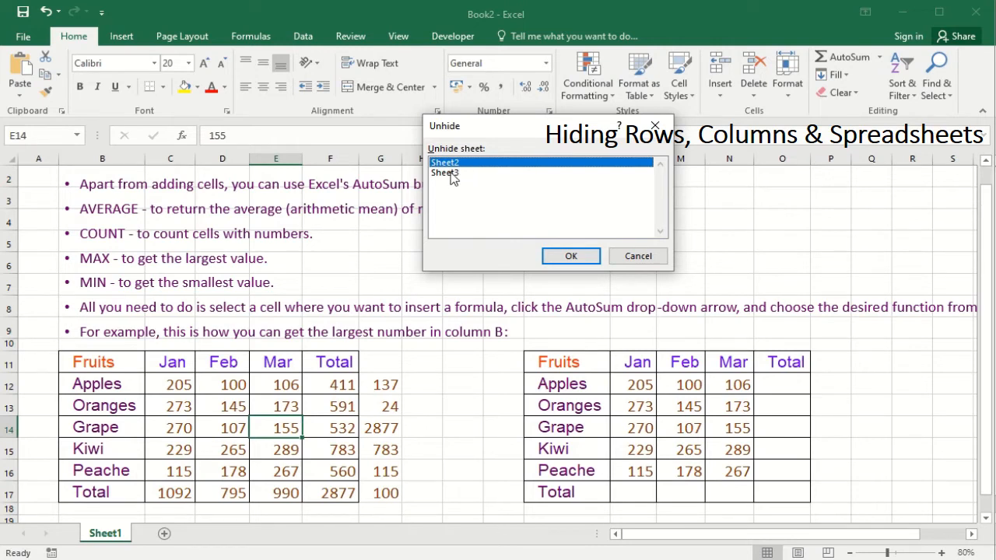
left_click(455, 174)
left_click(468, 163)
left_click(459, 175)
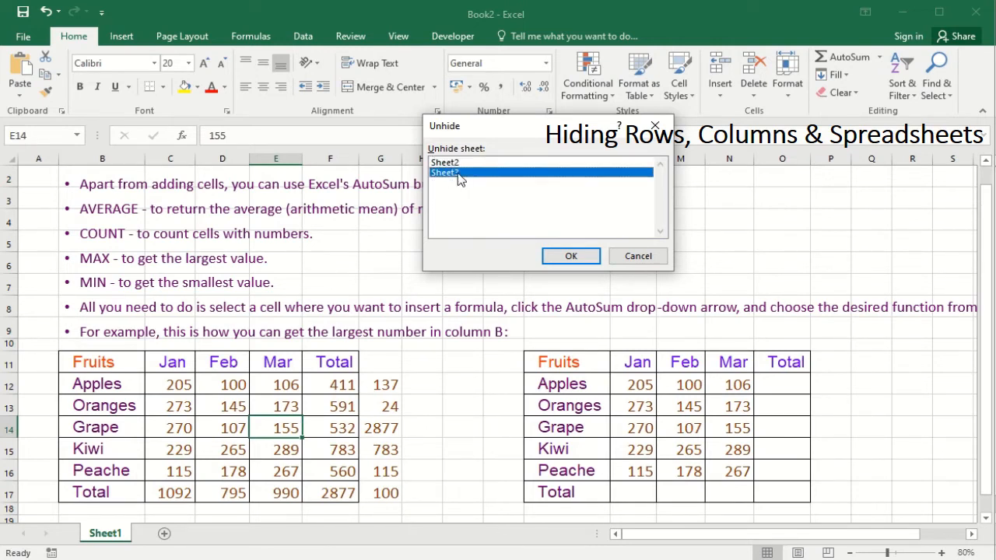
left_click(576, 256)
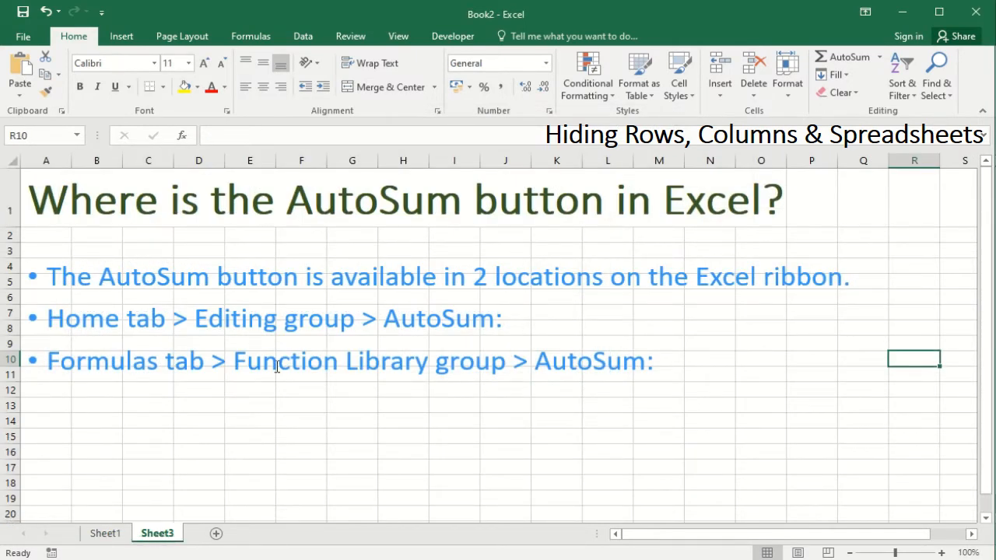
Unhide Sheet2 via Format > Hide & Unhide so all three sheets show.
left_click(797, 91)
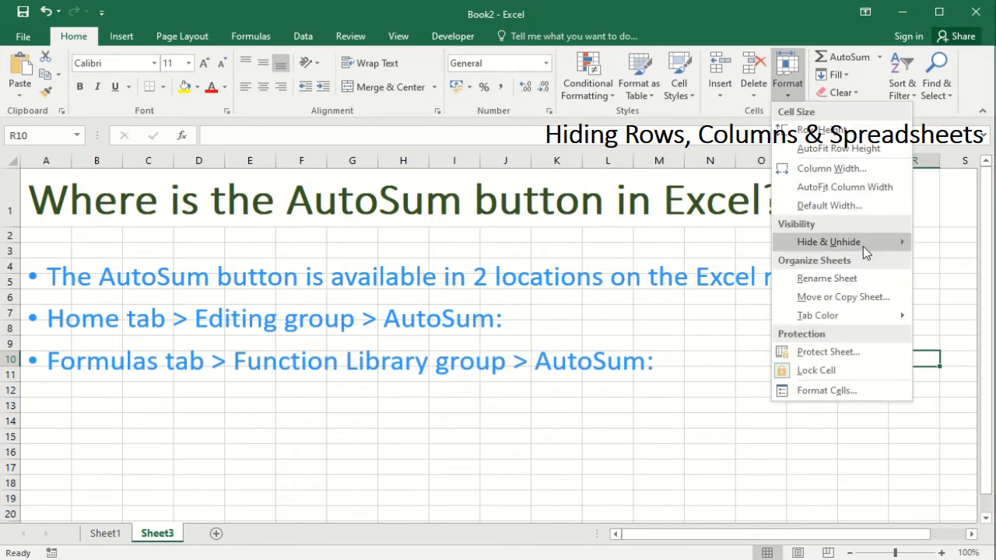
mouse_move(837, 241)
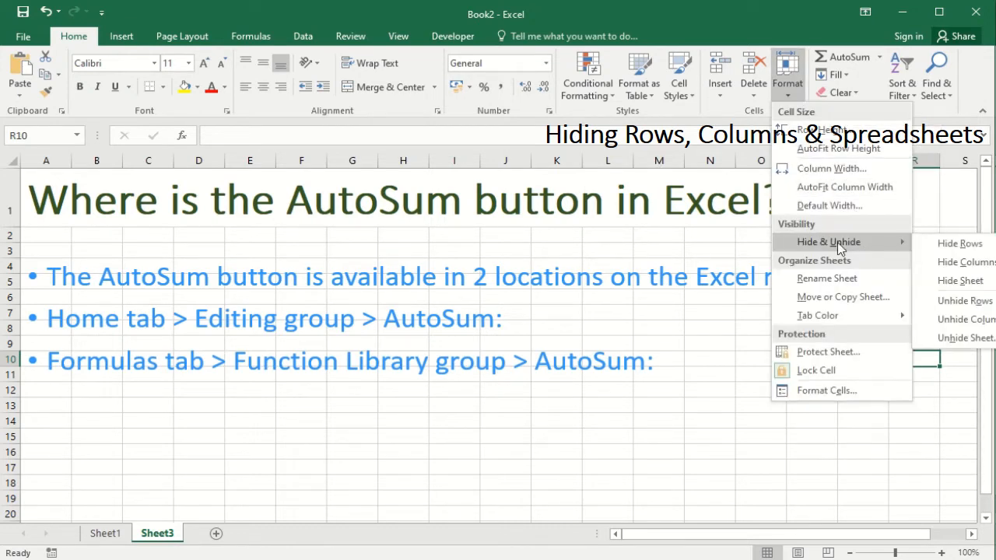
left_click(971, 339)
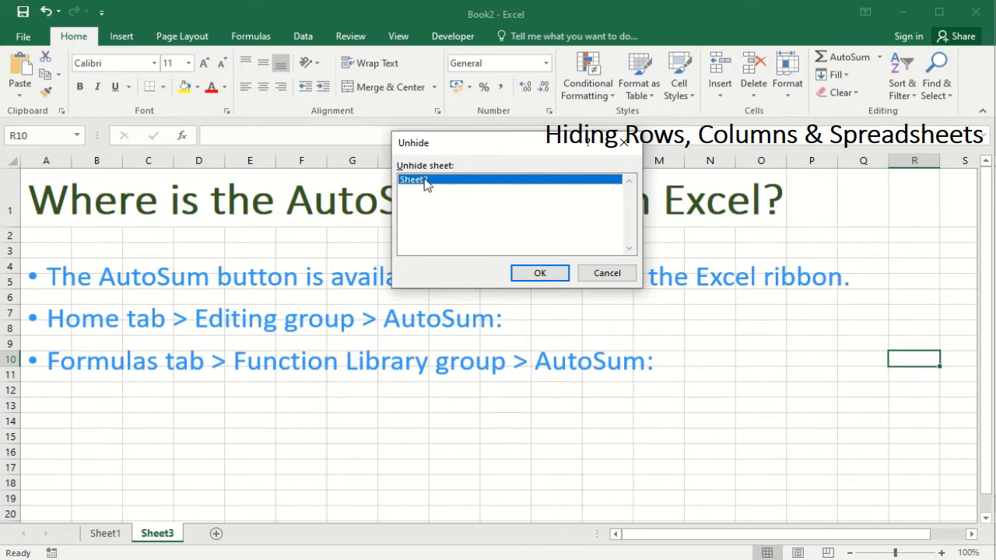
left_click(538, 273)
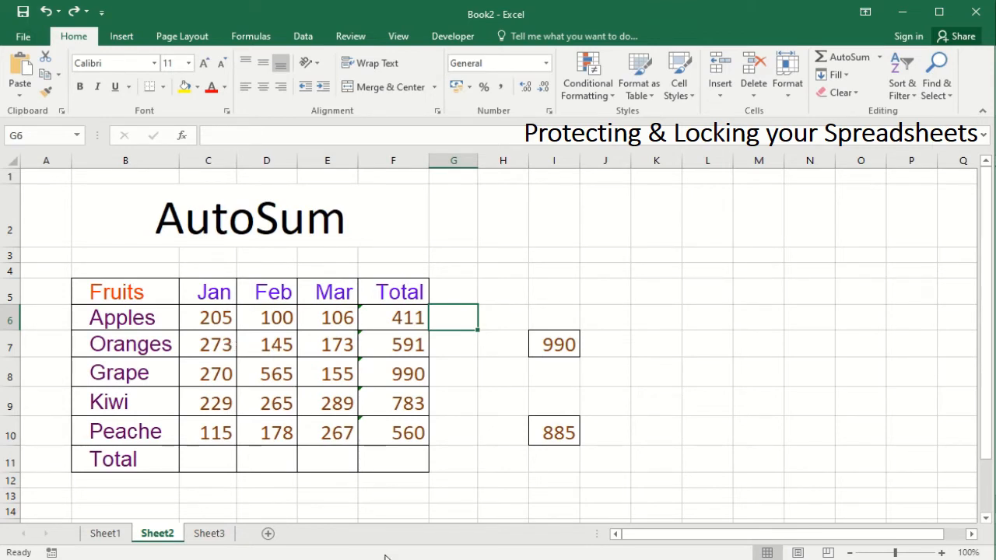
Select the monthly figures C6:F10 and bring up their context menu.
mouse_move(357, 559)
left_click_drag(204, 316, 384, 433)
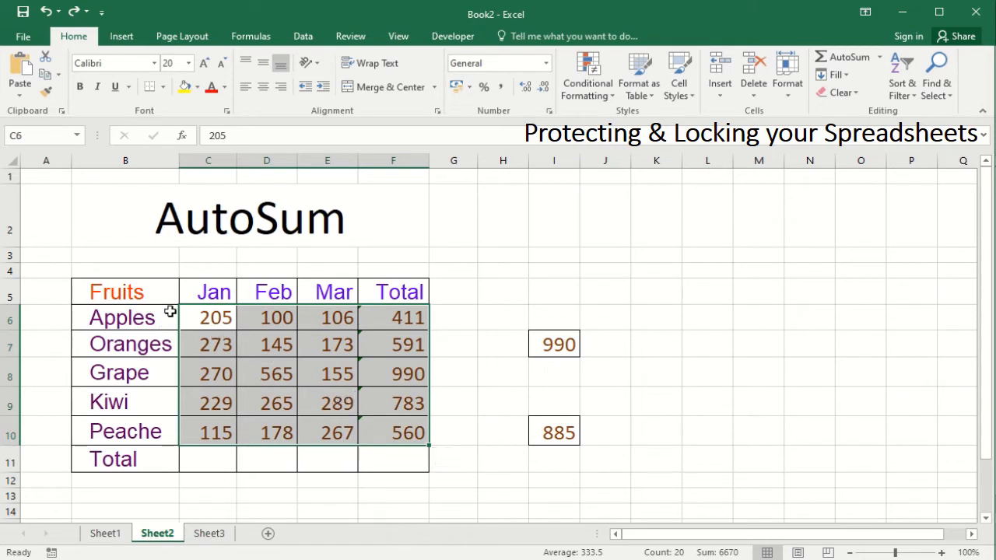
left_click_drag(225, 318, 396, 433)
left_click(284, 403)
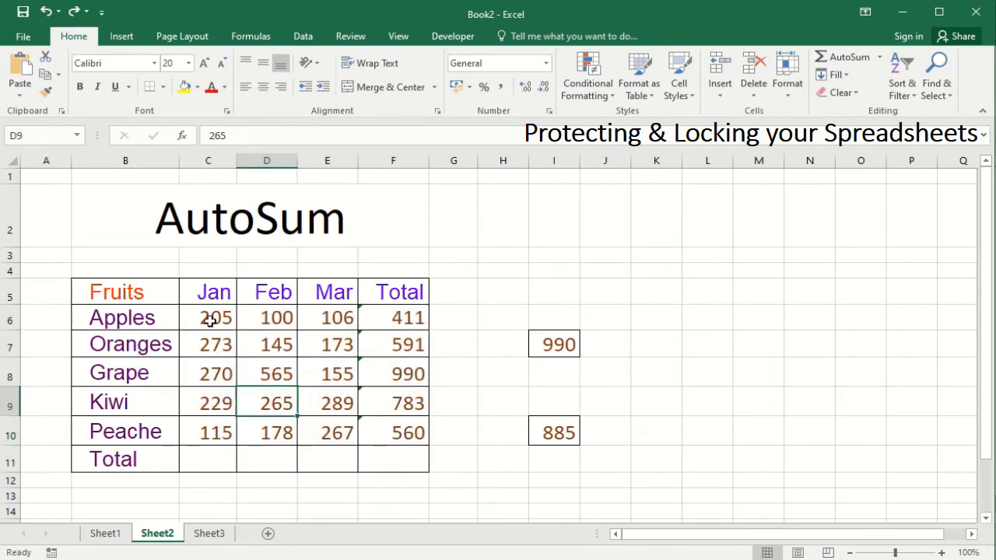
left_click_drag(210, 320, 409, 433)
right_click(338, 352)
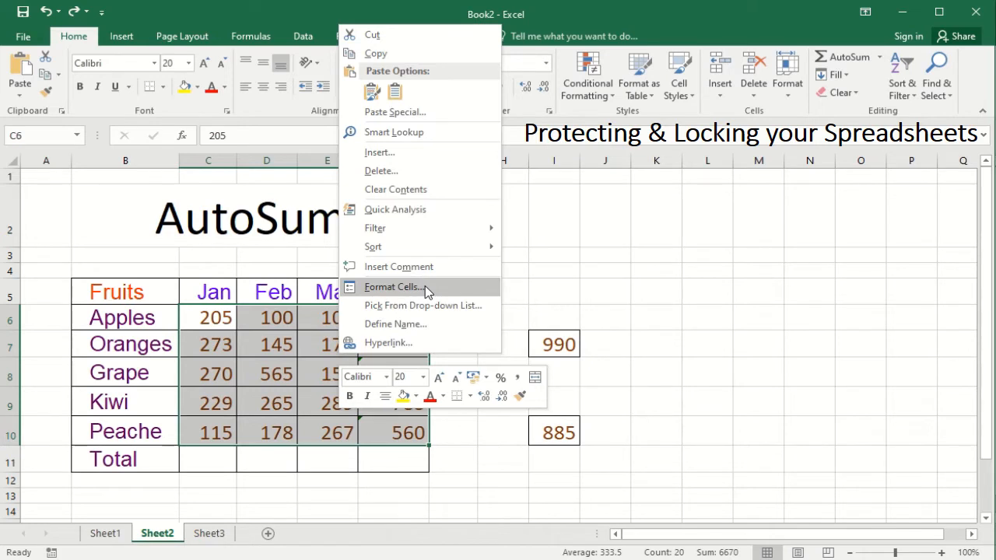
Clear the Locked option for C6:F10 on the Protection page of Format Cells.
key("Escape")
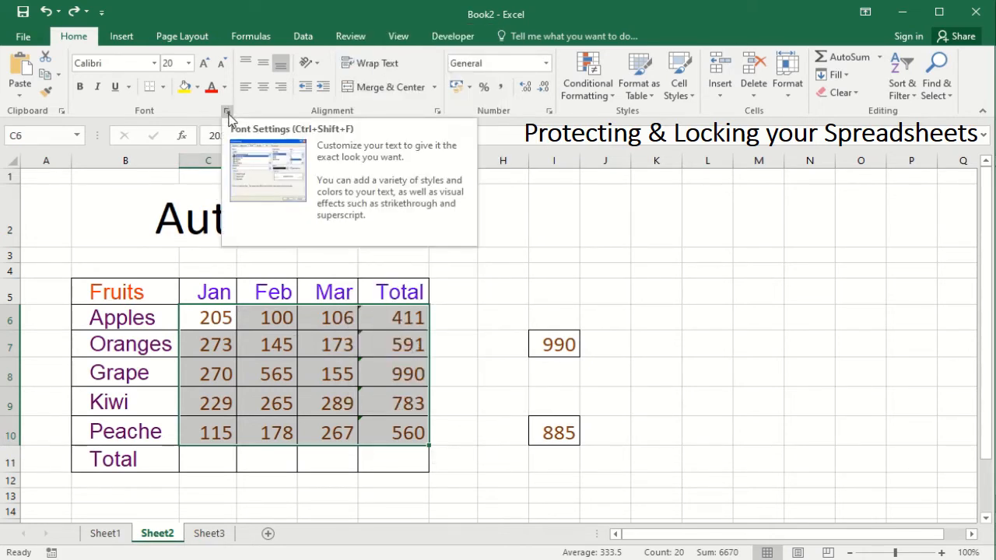
left_click(227, 112)
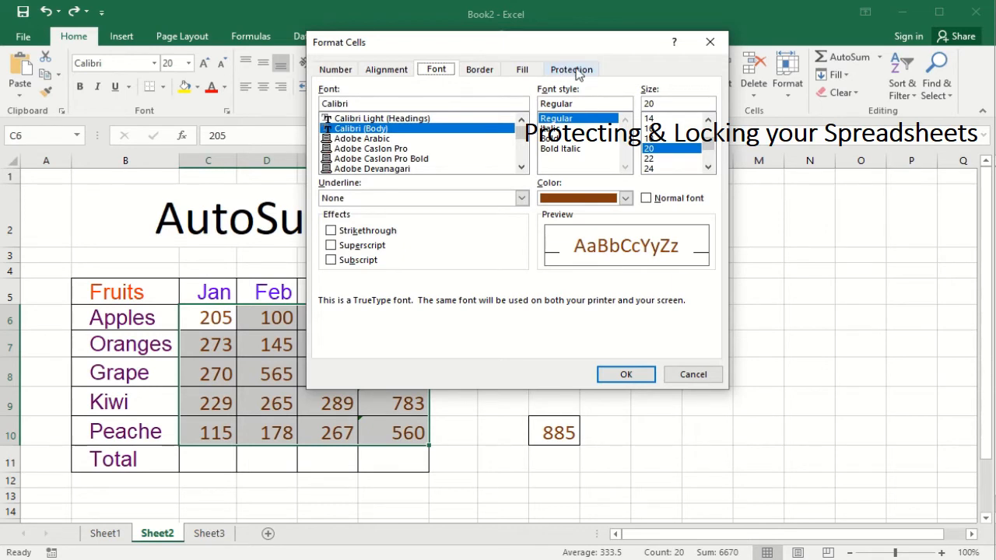
left_click(576, 70)
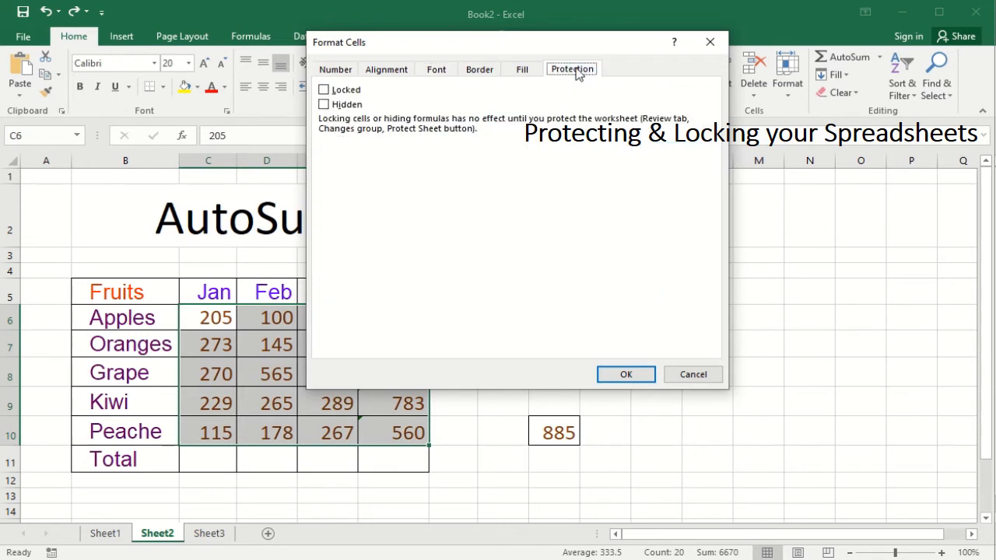
left_click(332, 94)
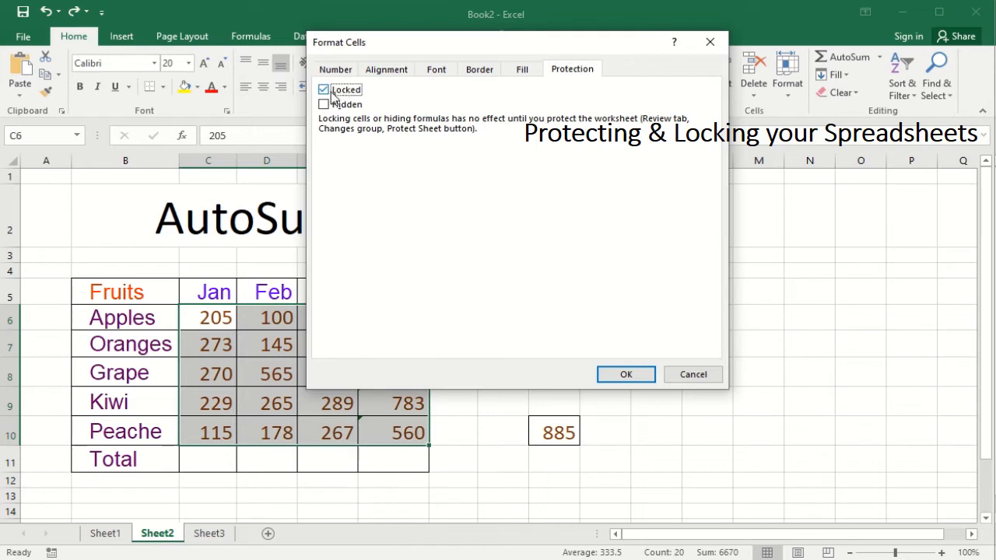
left_click(332, 94)
left_click(332, 94)
left_click(332, 94)
left_click(332, 94)
left_click(323, 93)
left_click(622, 376)
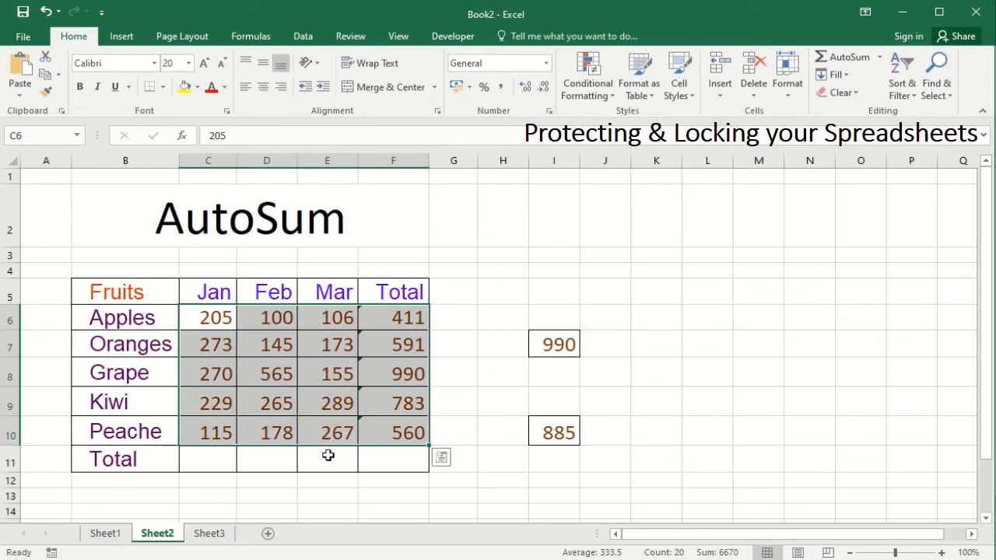
Protect Sheet2 with a password from the Review tab, keeping the unlocked cells editable.
left_click(350, 37)
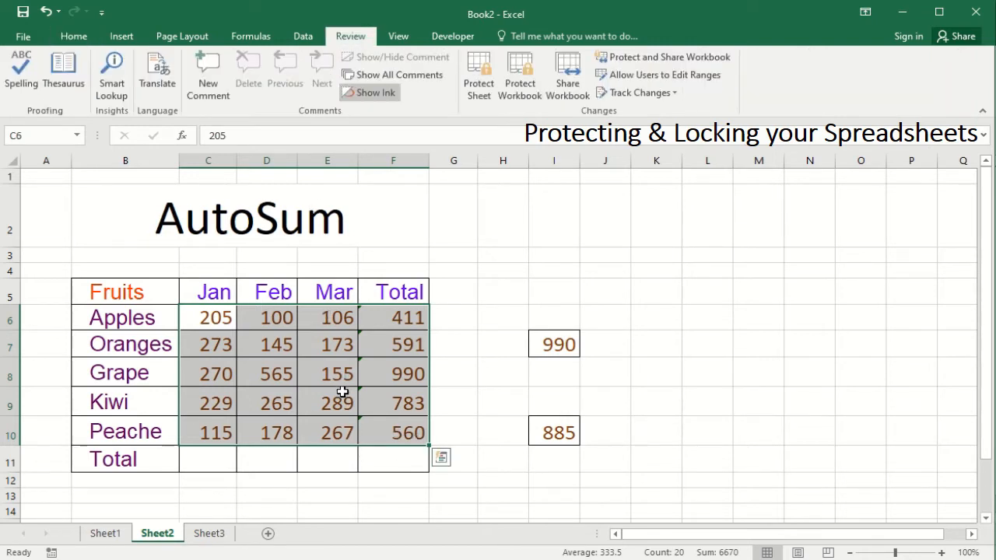
left_click(479, 87)
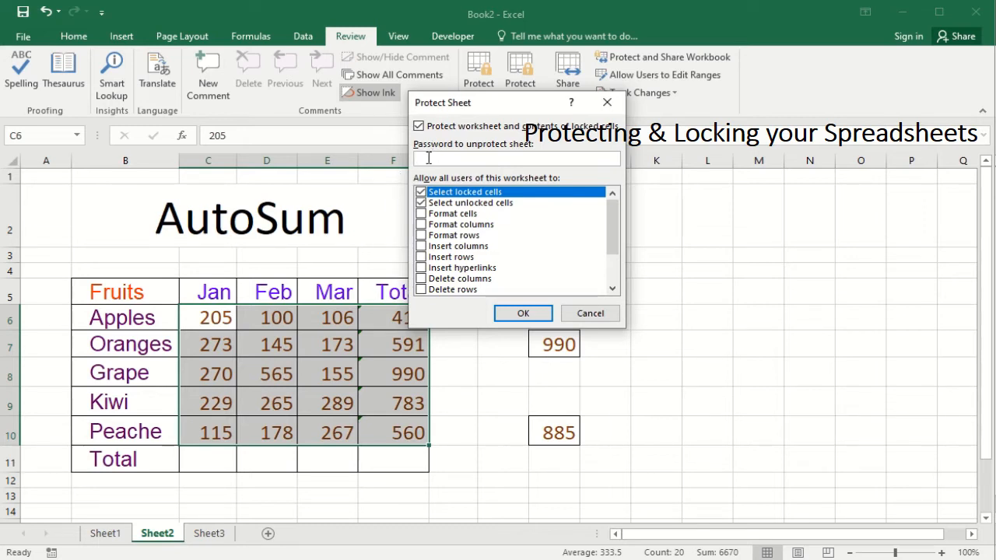
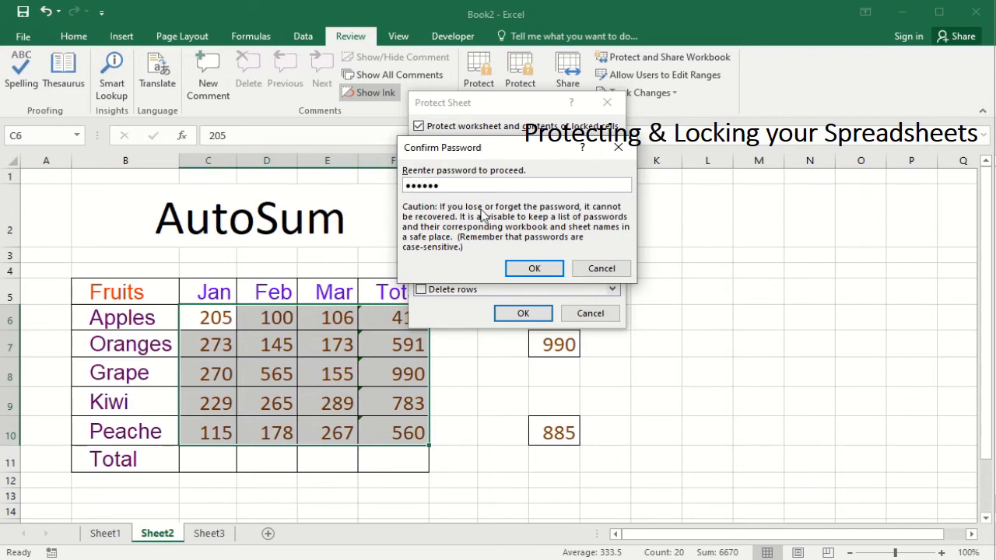
left_click(515, 267)
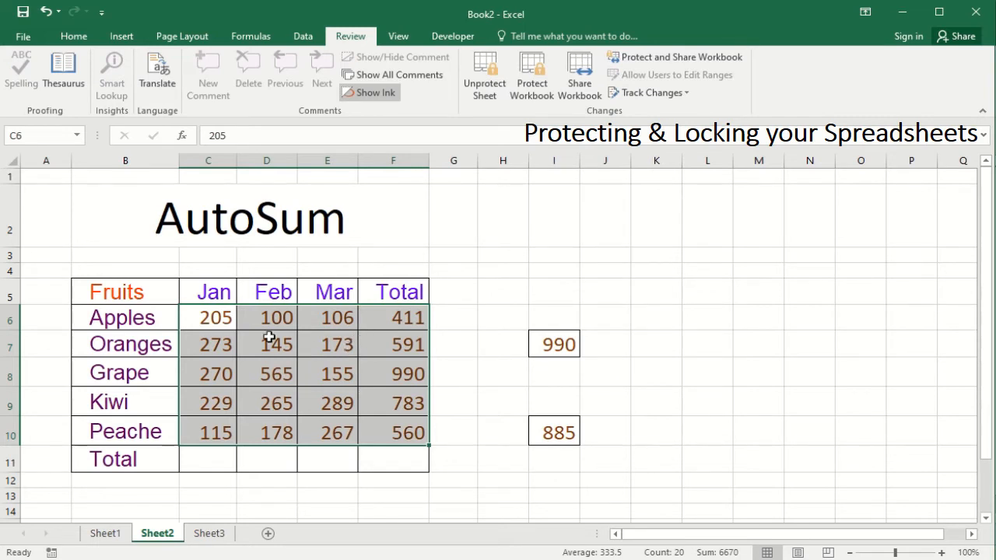
left_click(642, 344)
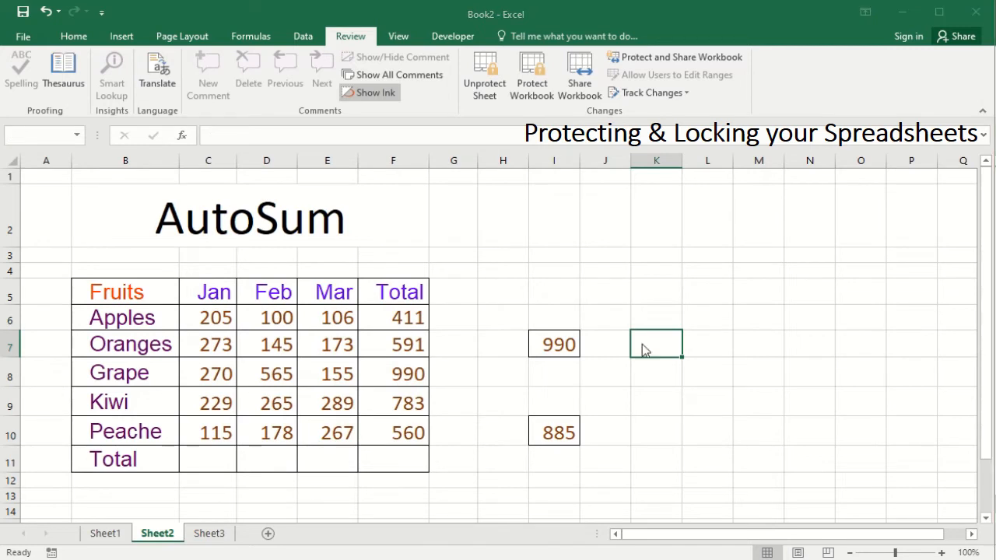
Confirm locked cell K7 refuses edits, then change Oranges Feb in D7 to 2543.
double_click(641, 343)
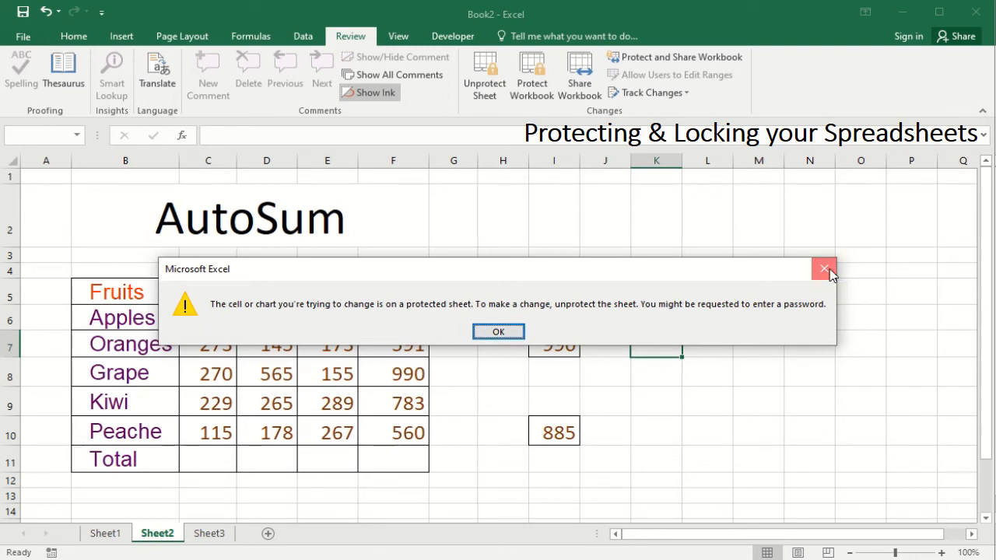
left_click(826, 269)
left_click(274, 343)
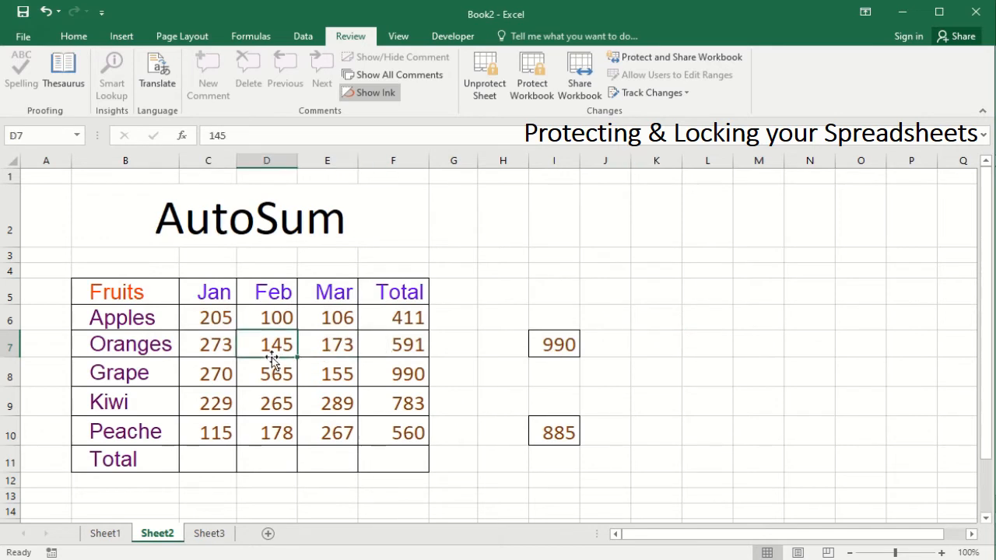
type("2543")
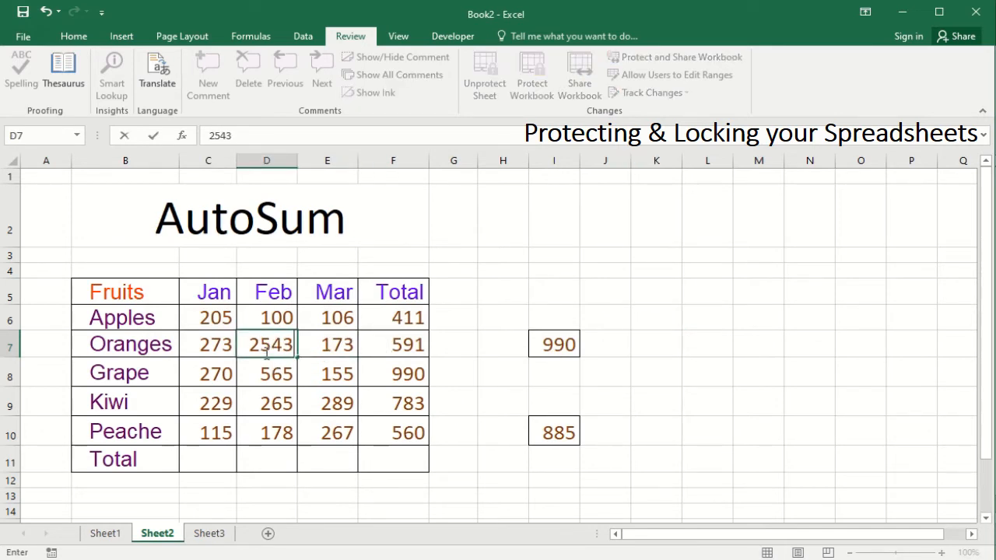
left_click(285, 373)
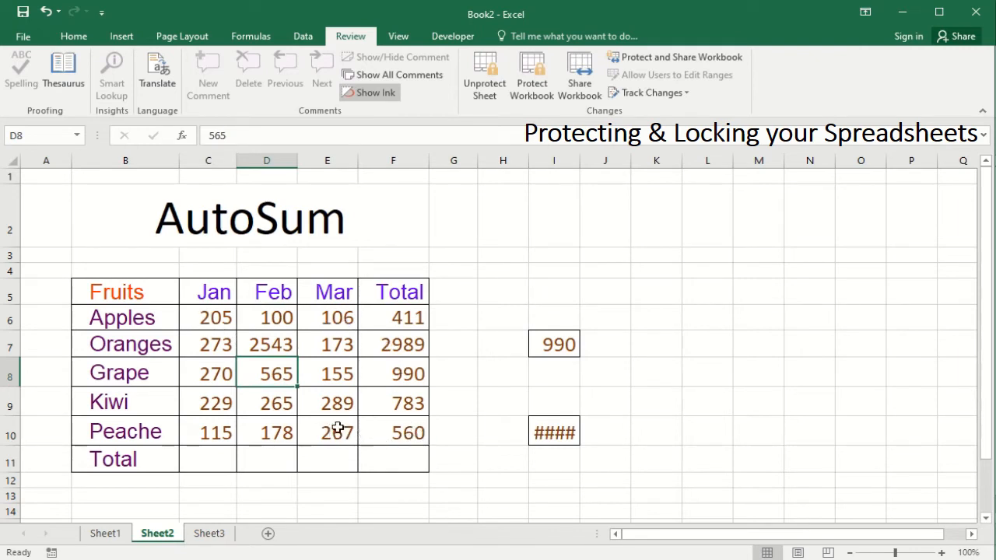
left_click(279, 346)
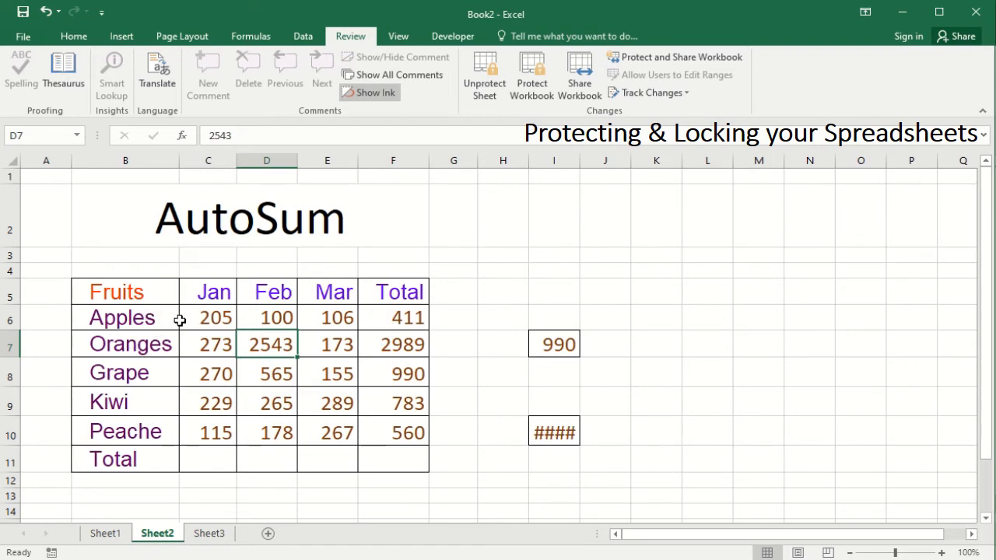
left_click(24, 37)
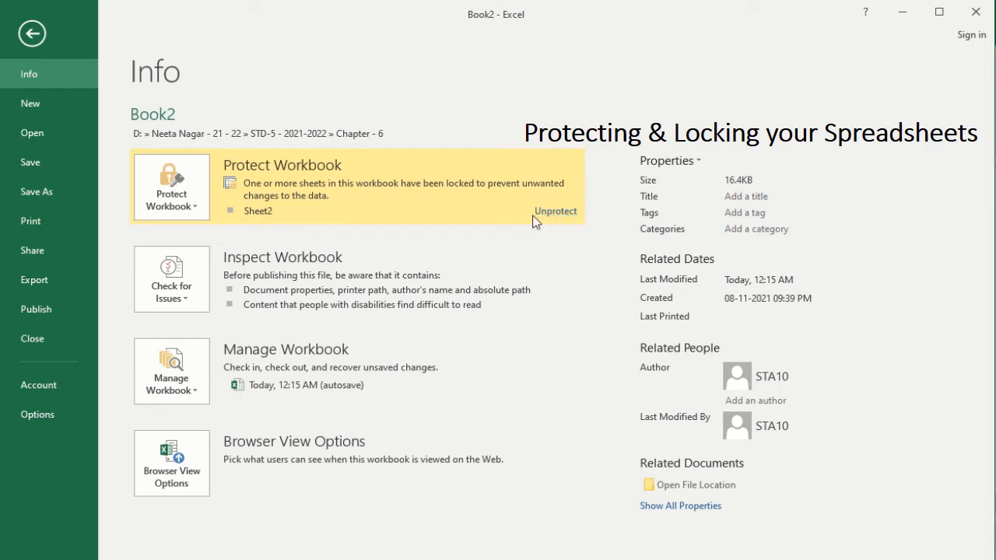
Unprotect Sheet2 from the File Info page using its password and return to the sheet.
left_click(570, 222)
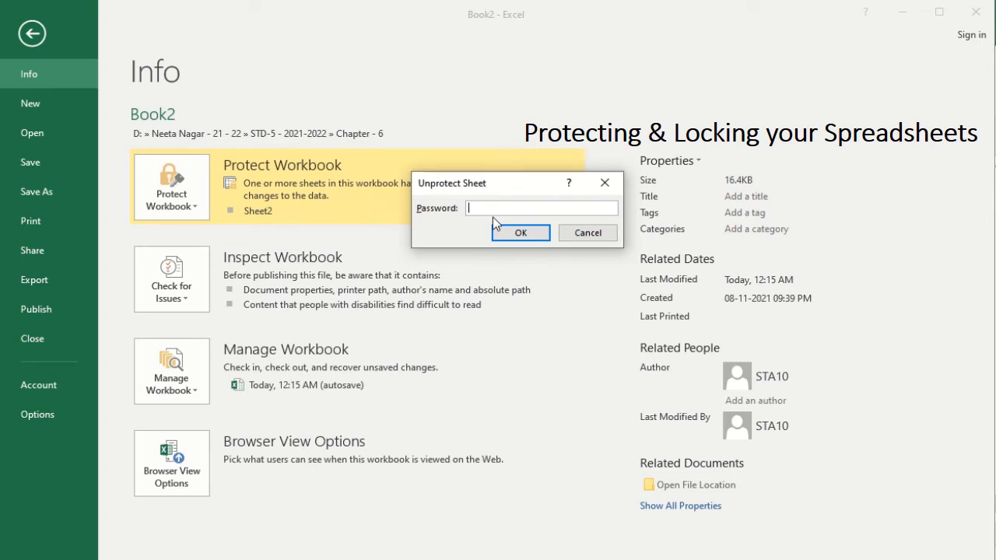
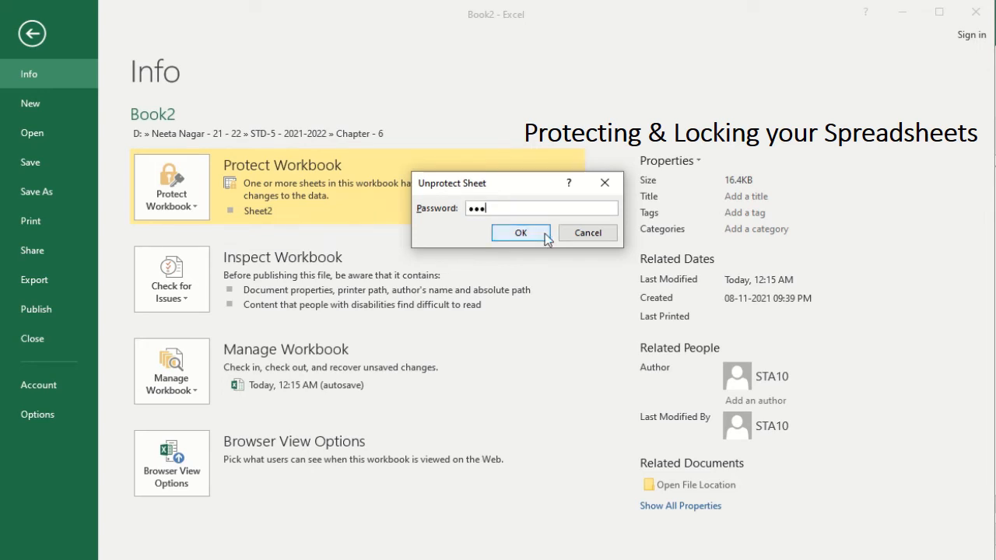
left_click(517, 233)
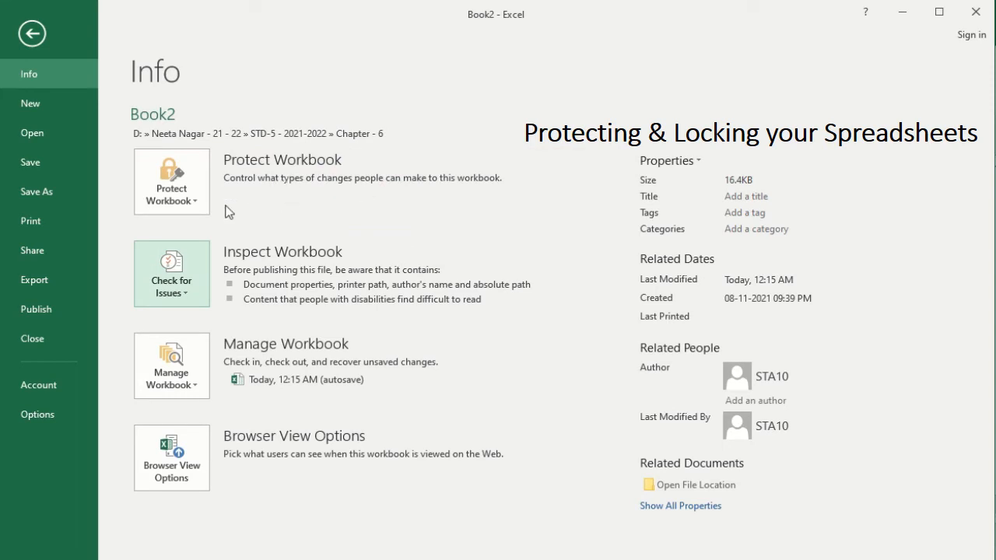
left_click(32, 33)
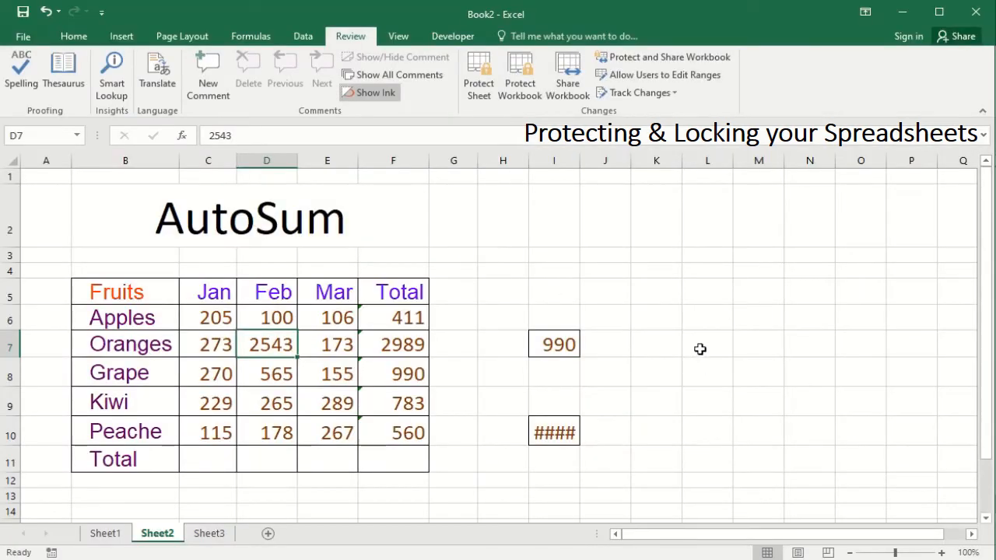
left_click(663, 318)
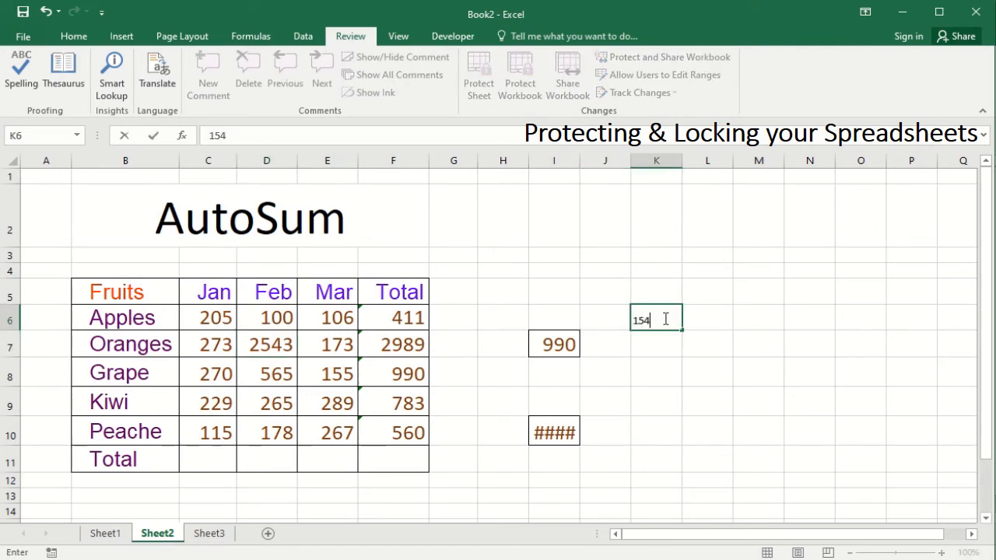
key("Return")
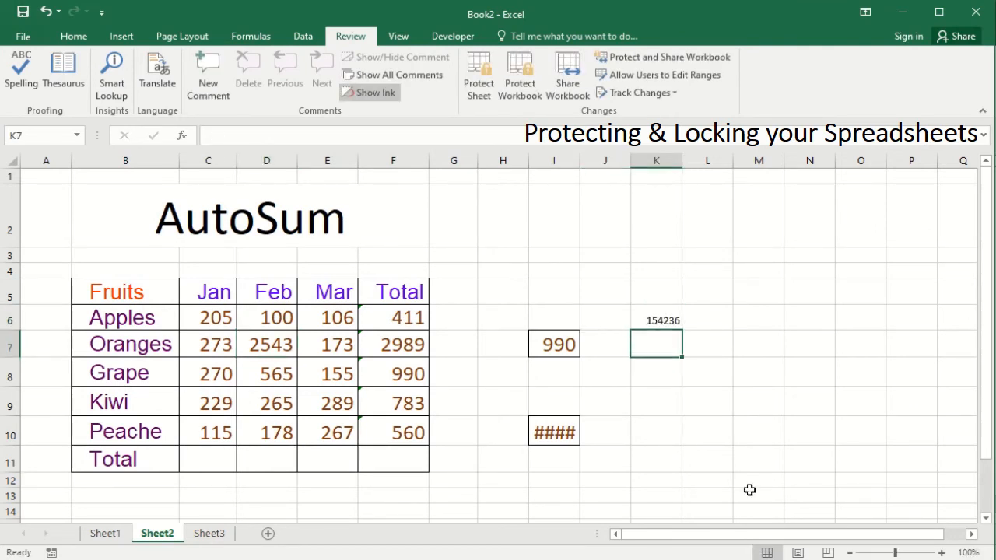
left_click(654, 322)
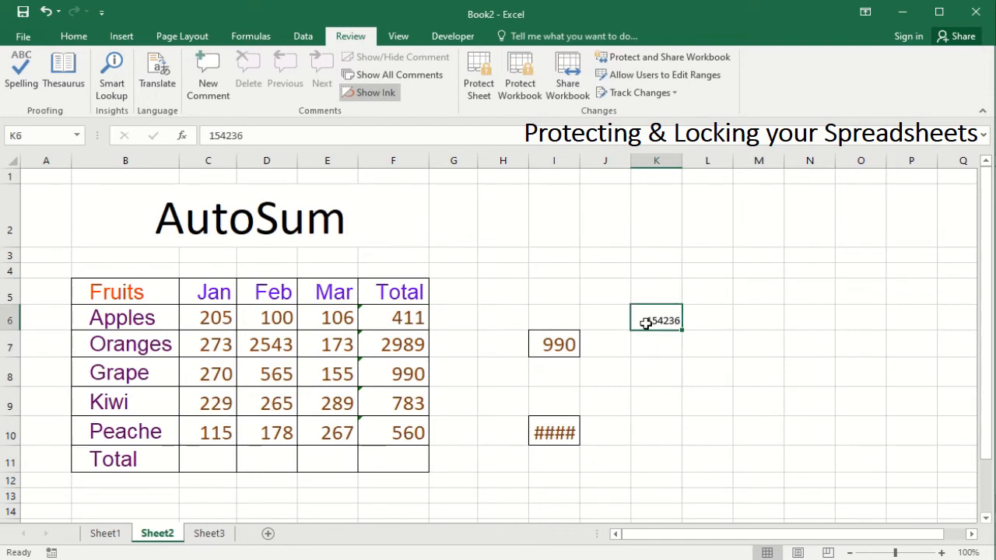
left_click(501, 299)
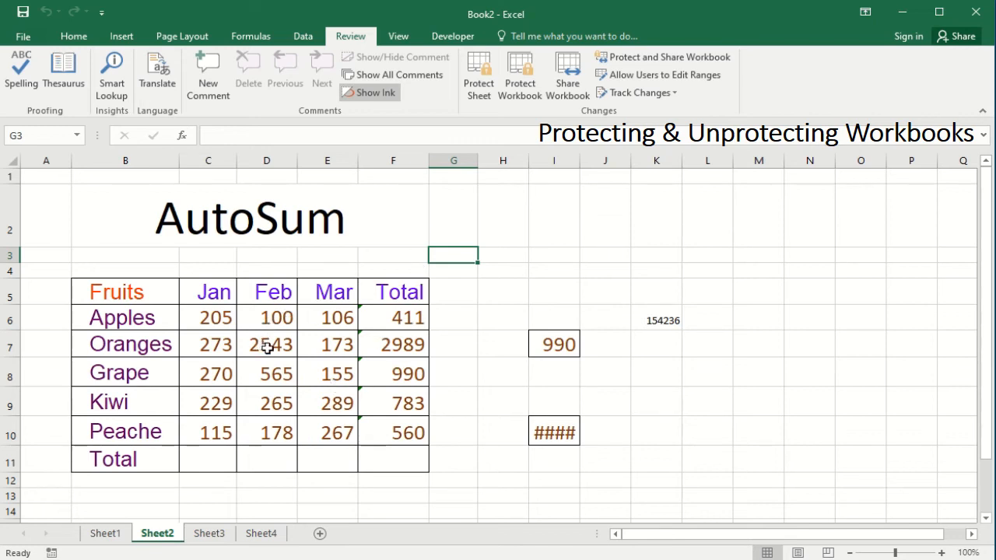
Look through Sheet4, Sheet3, Sheet2 and Sheet1 in turn.
left_click(294, 363)
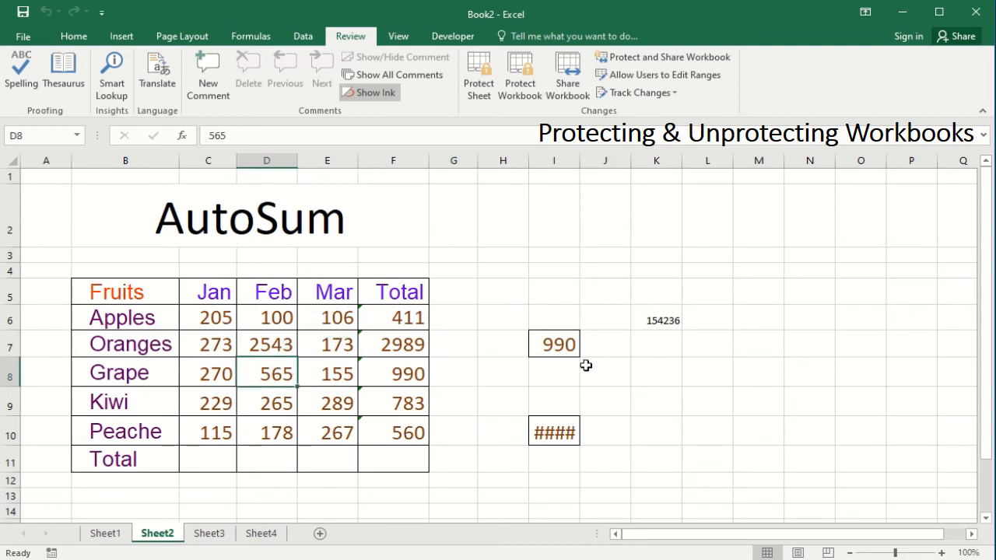
left_click(264, 535)
left_click(218, 535)
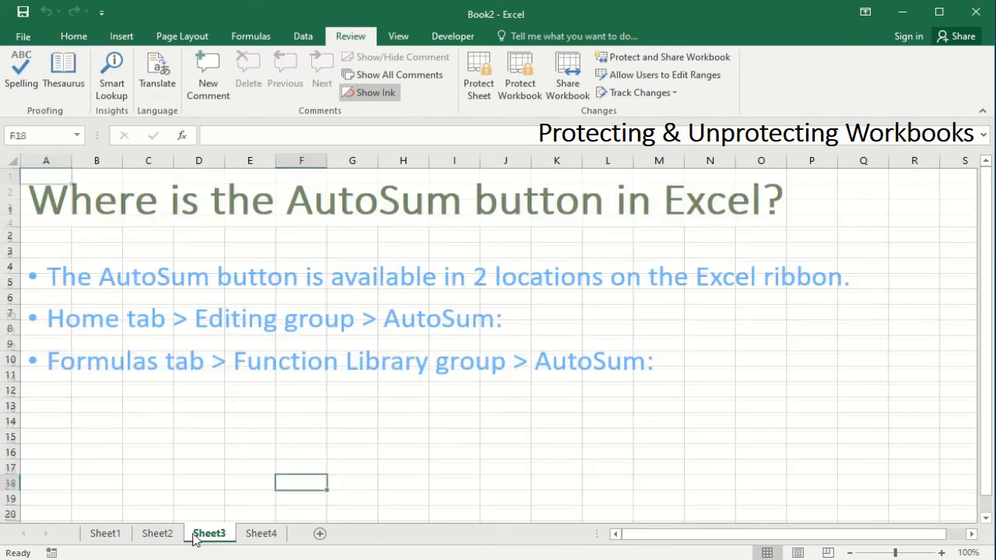
left_click(159, 536)
left_click(121, 535)
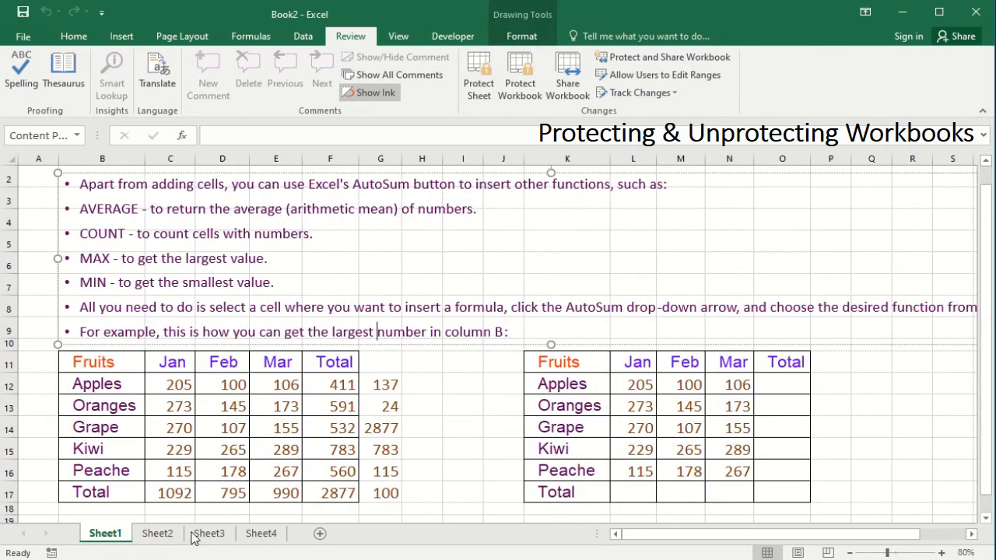
Open the Protect Structure and Windows settings from the Review tab.
right_click(224, 537)
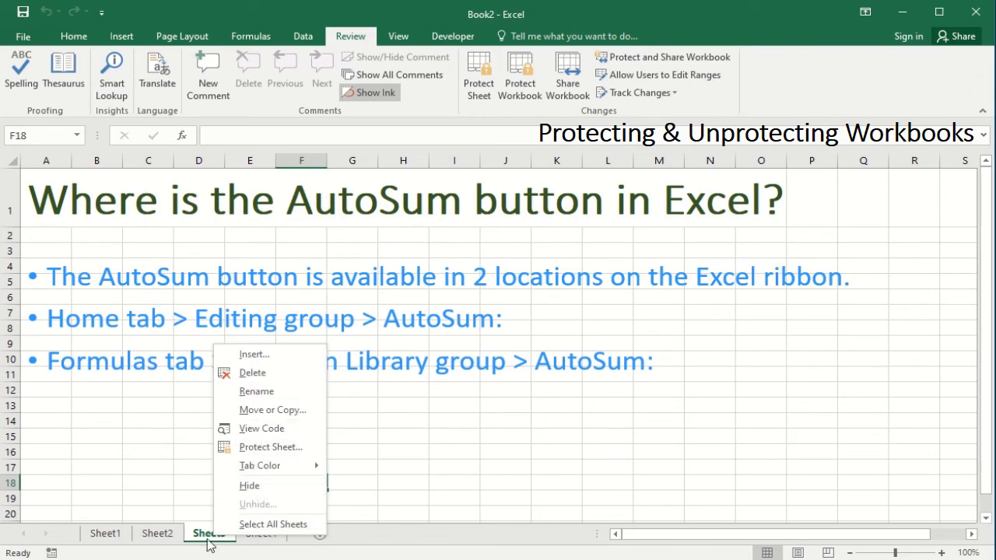
right_click(159, 535)
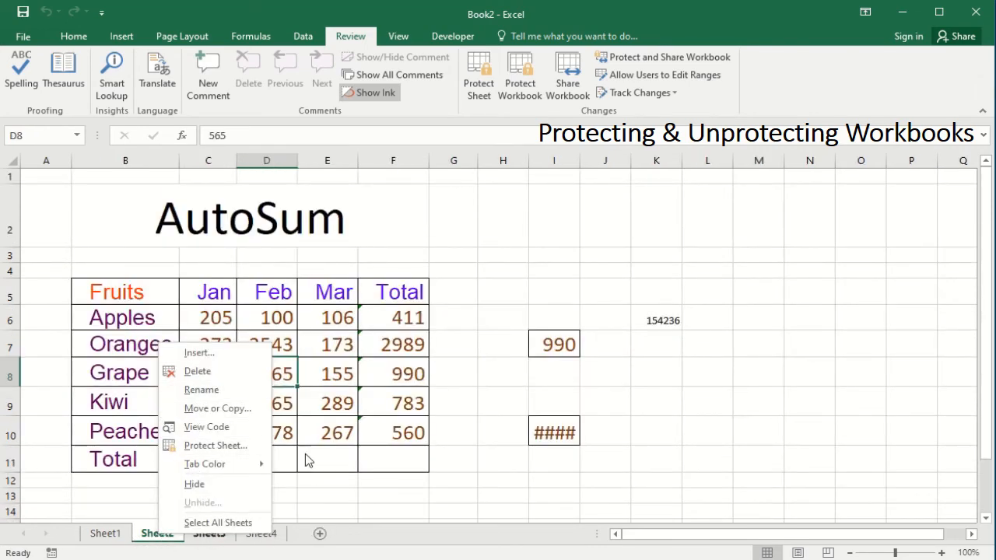
key("Escape")
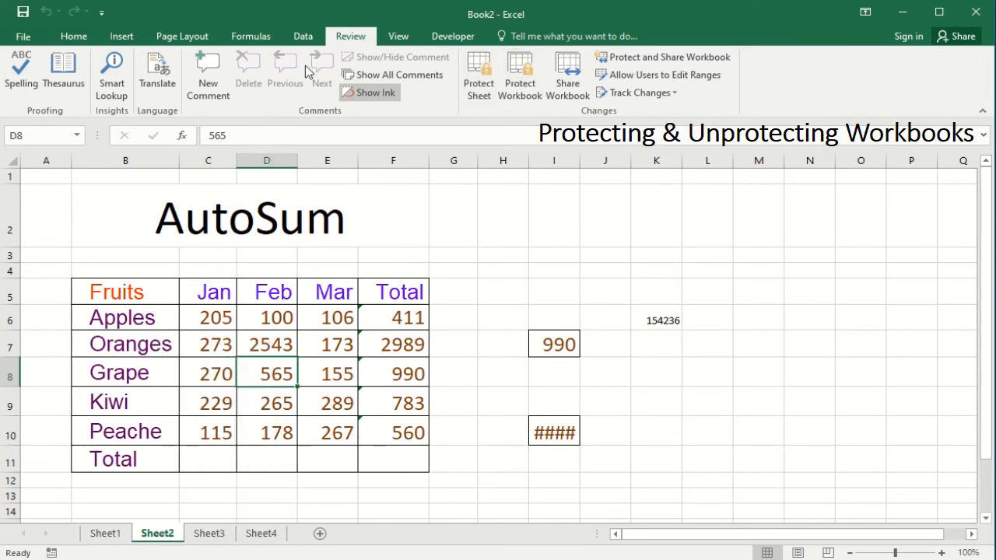
left_click(533, 96)
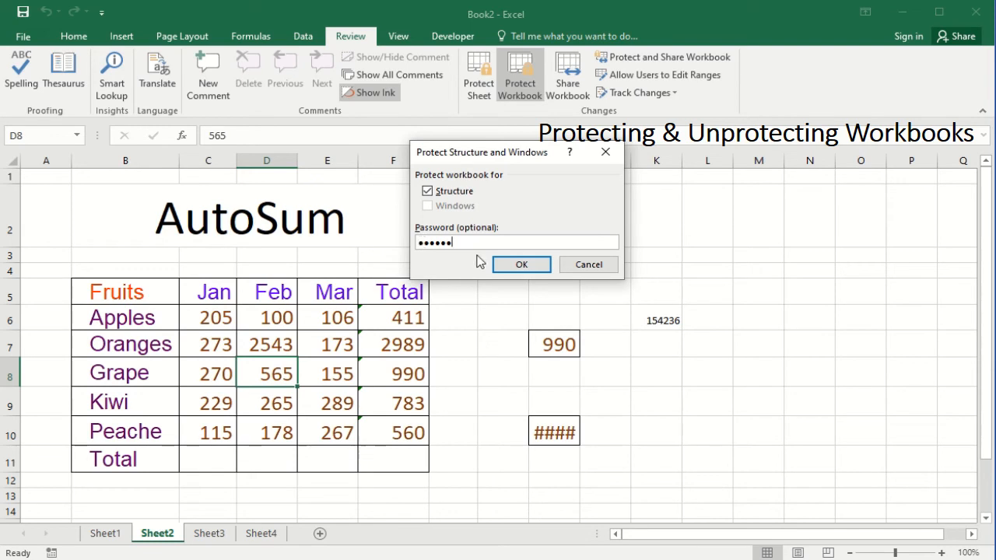
Apply Structure protection with the entered password and re-enter it to confirm.
left_click(521, 266)
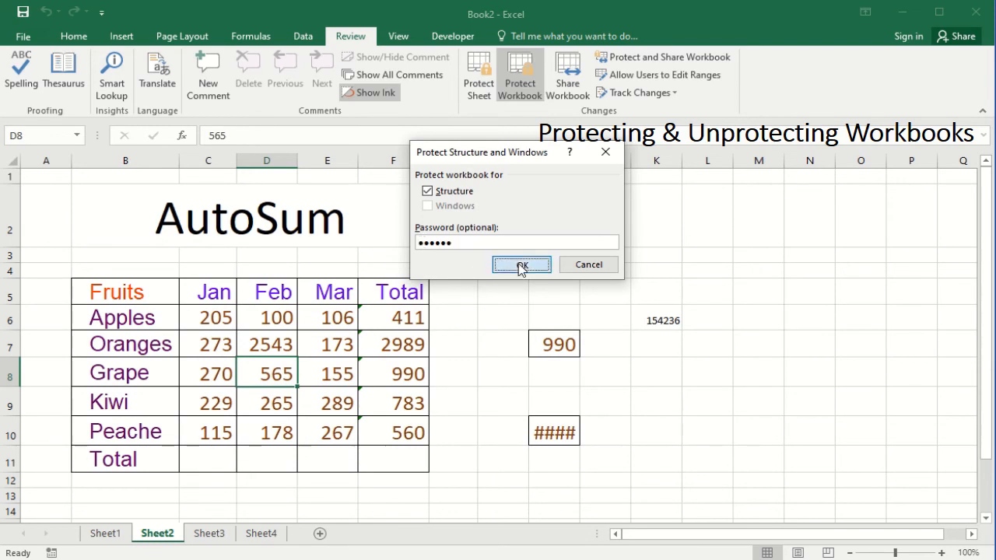
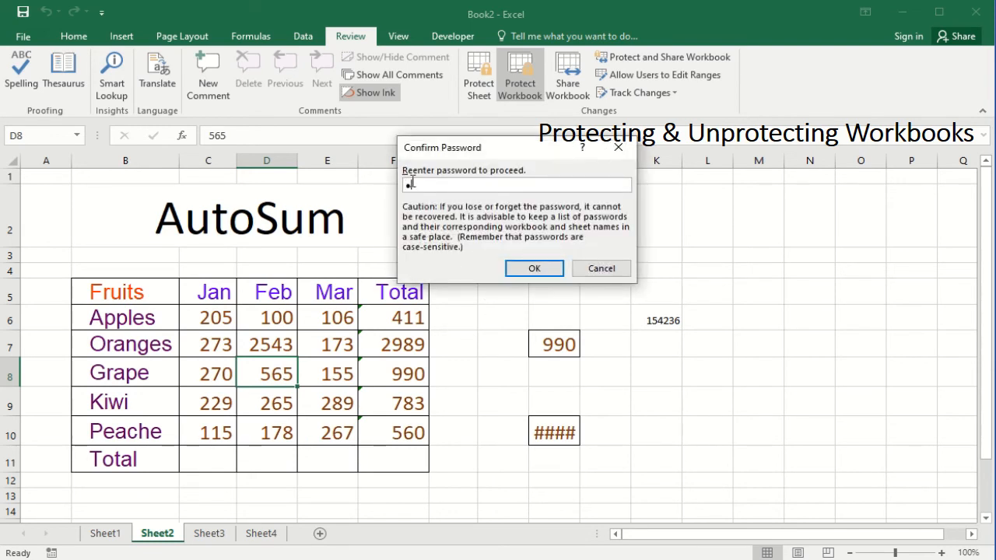
left_click(529, 270)
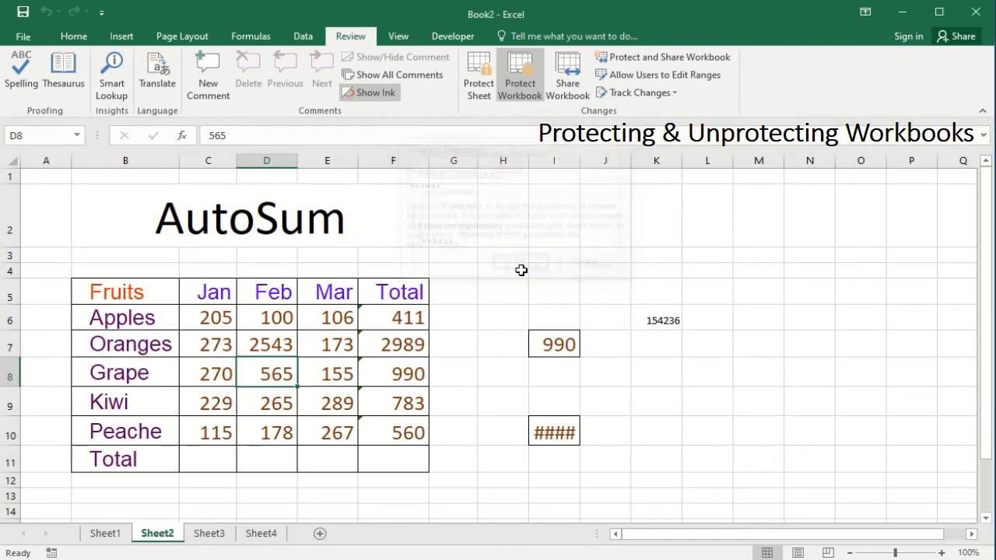
left_click(311, 452)
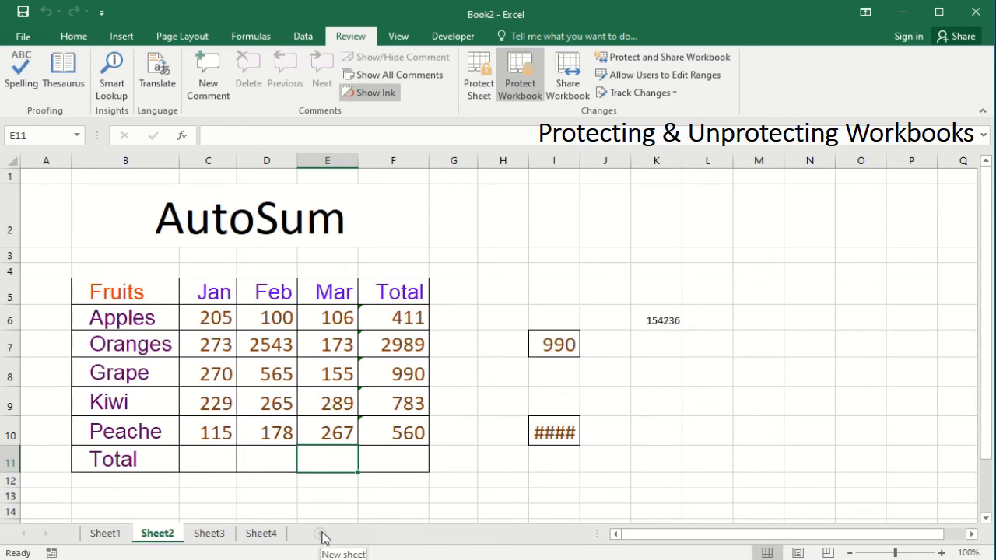
Check the tab menus of Sheet4, Sheet3, Sheet2 and Sheet1 for greyed-out Insert/Delete/Rename.
right_click(261, 535)
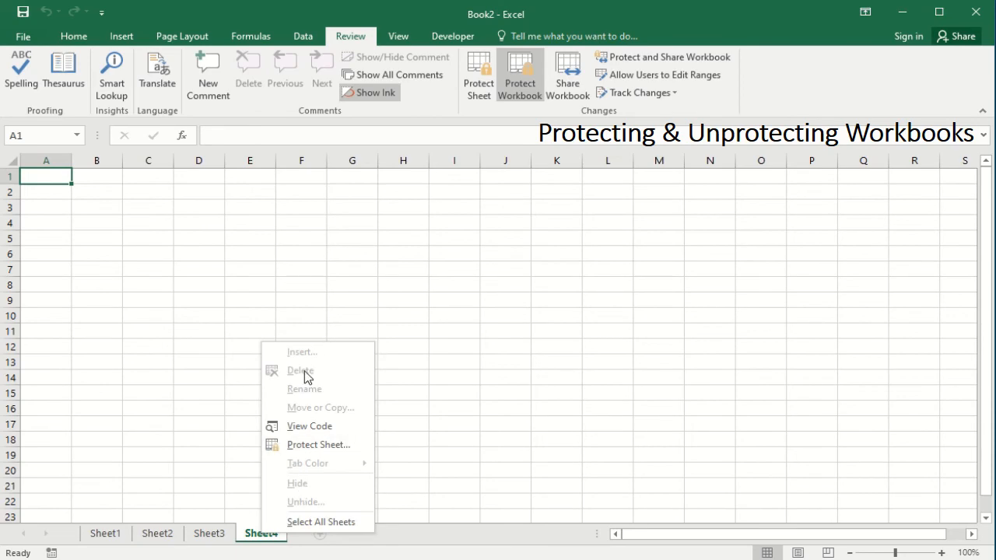
right_click(209, 534)
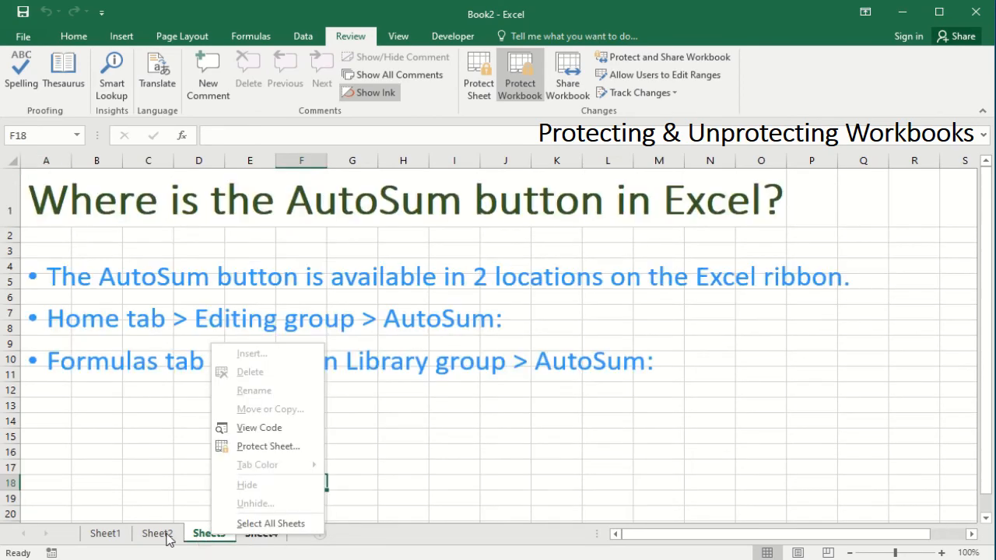
right_click(165, 533)
right_click(112, 535)
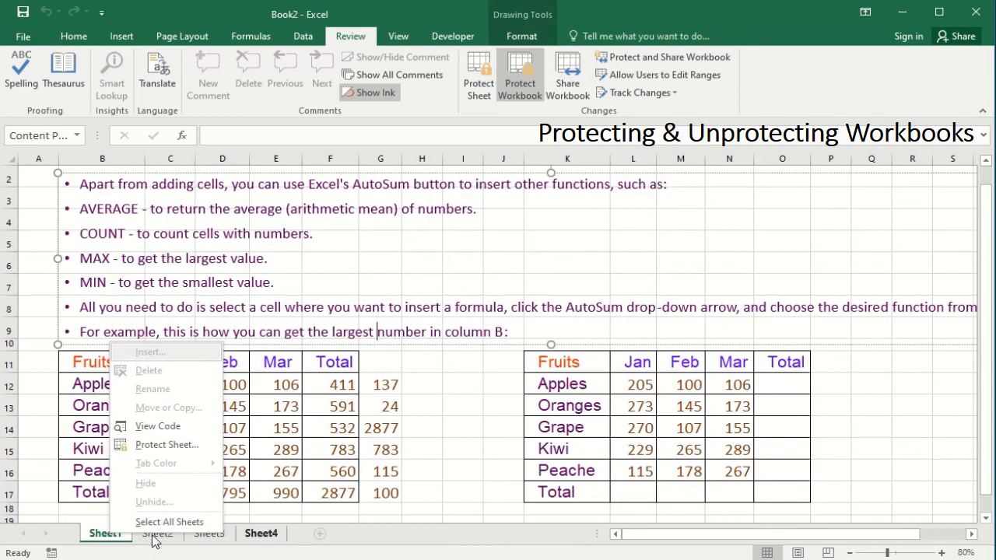
key("Escape")
key("ctrl+Page_Down")
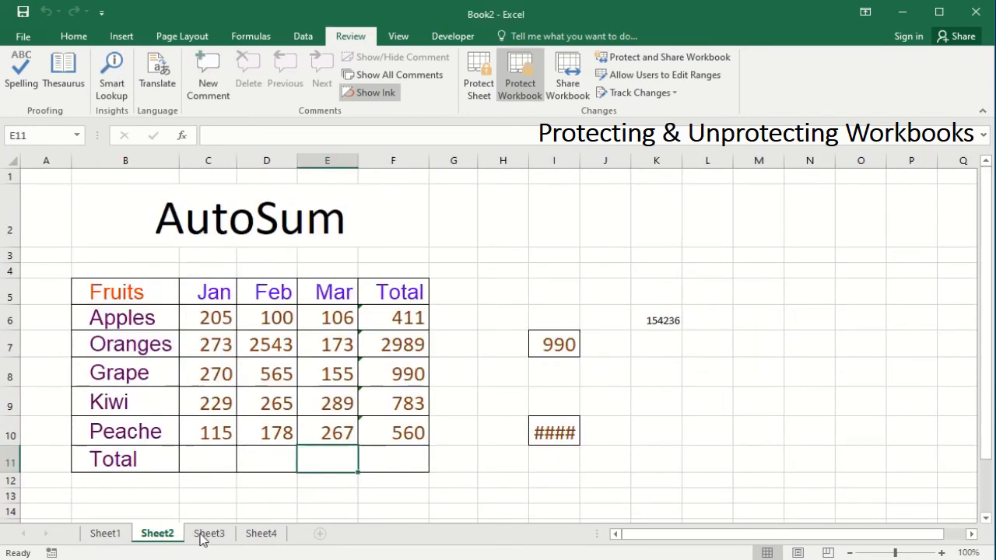
Enter 25643 in cell I13 on Sheet3 to confirm cells still accept data.
left_click(208, 536)
left_click(434, 409)
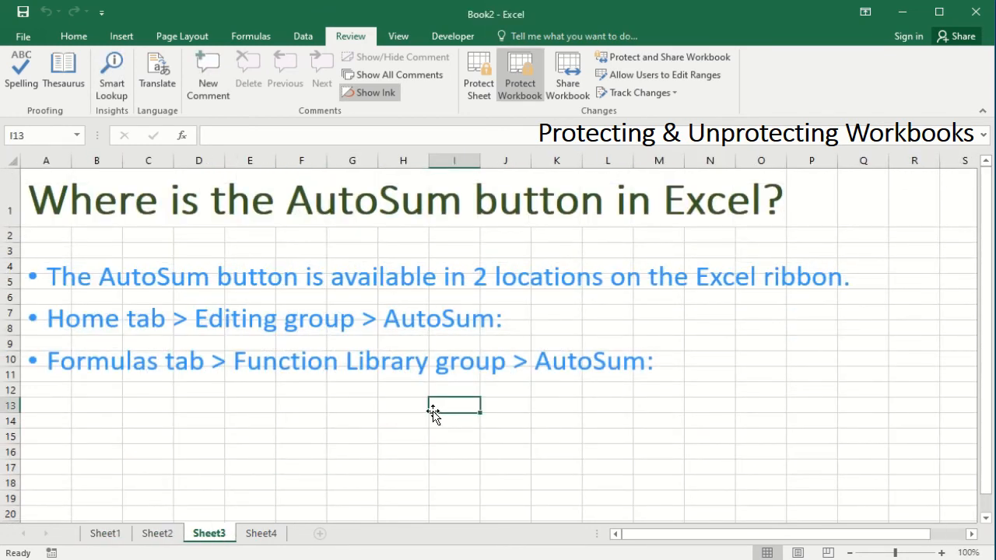
type("25643")
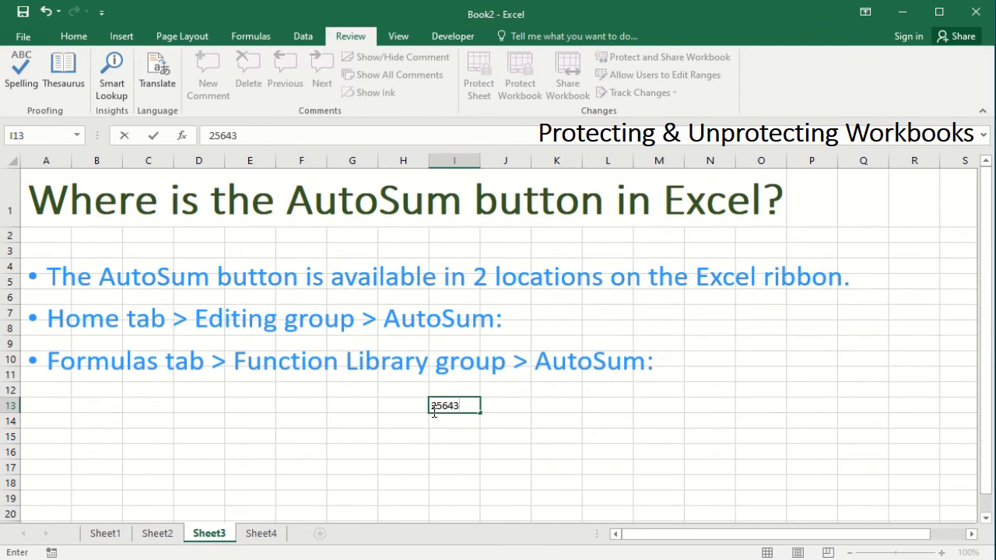
left_click(567, 416)
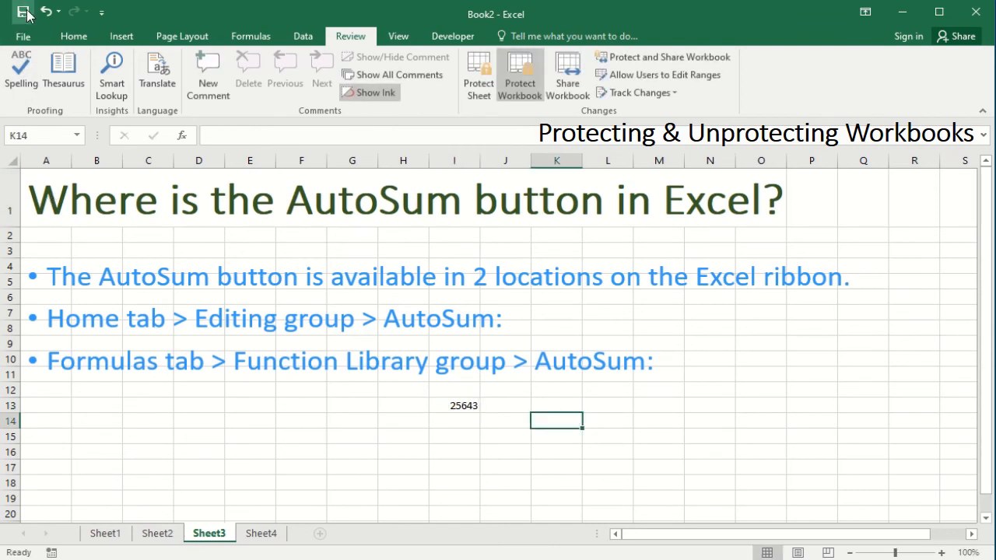
left_click(466, 410)
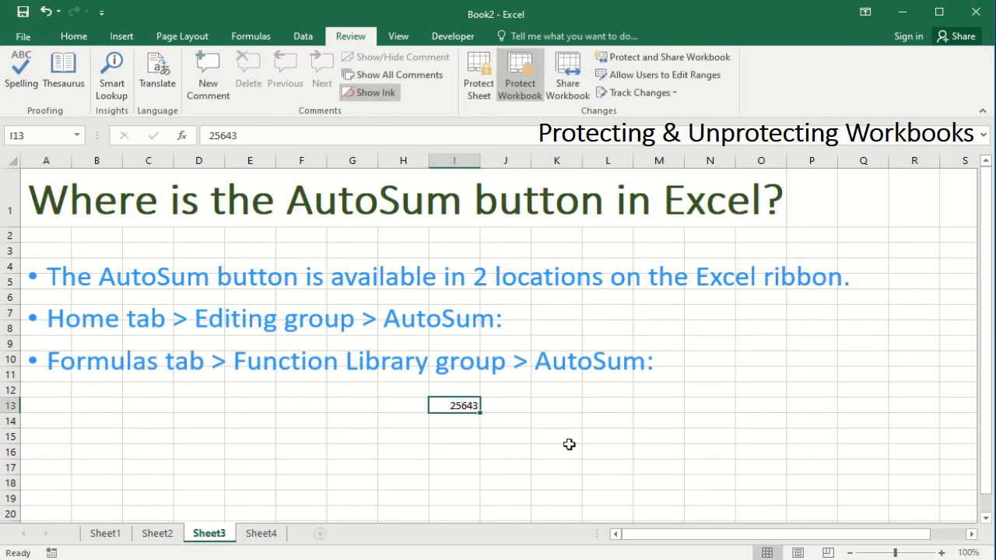
left_click(467, 379)
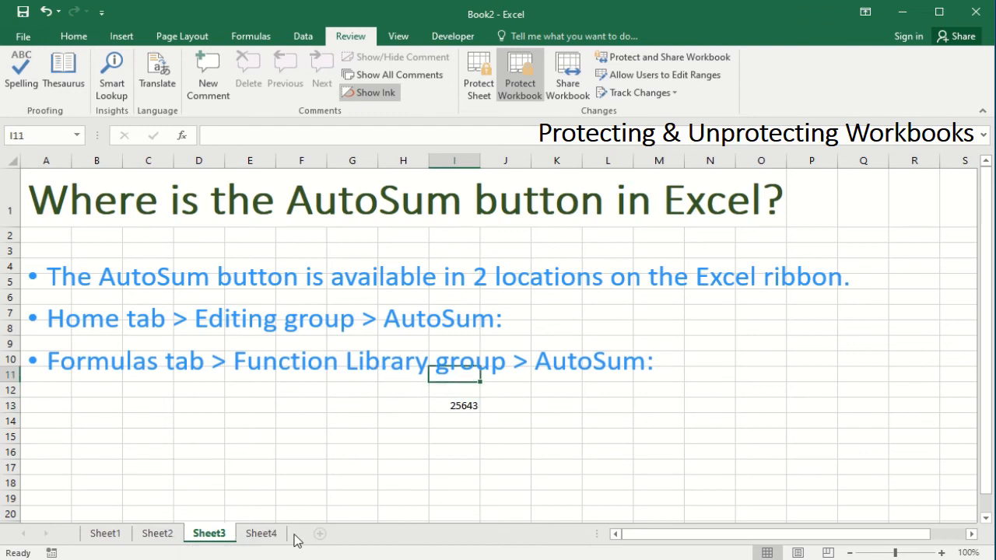
Switch between Sheet4, Sheet3 and Sheet2 and recheck Sheet2's locked tab options.
left_click(261, 533)
left_click(201, 535)
left_click(163, 537)
right_click(165, 539)
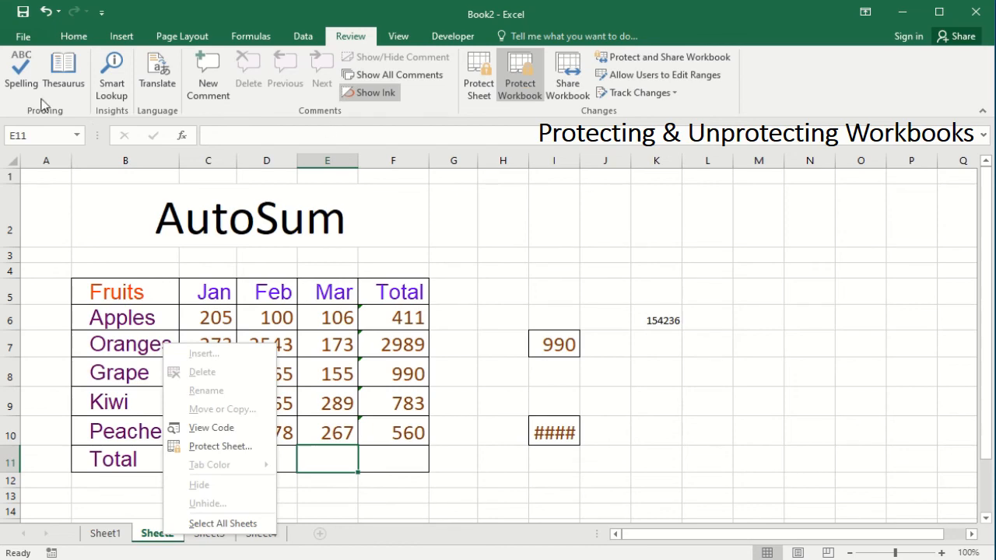
View the File Info page showing the locked workbook structure, then return to Sheet2.
left_click(24, 39)
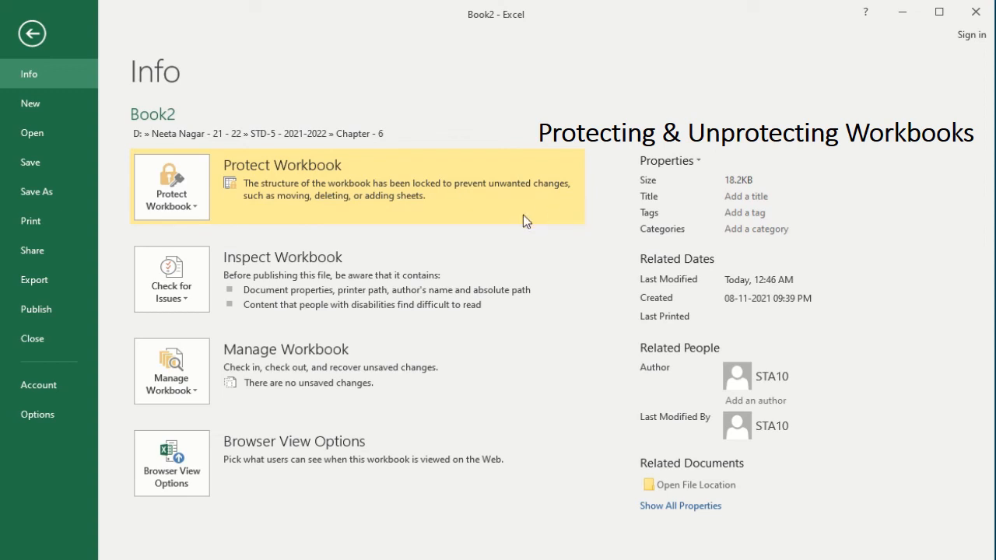
left_click(32, 34)
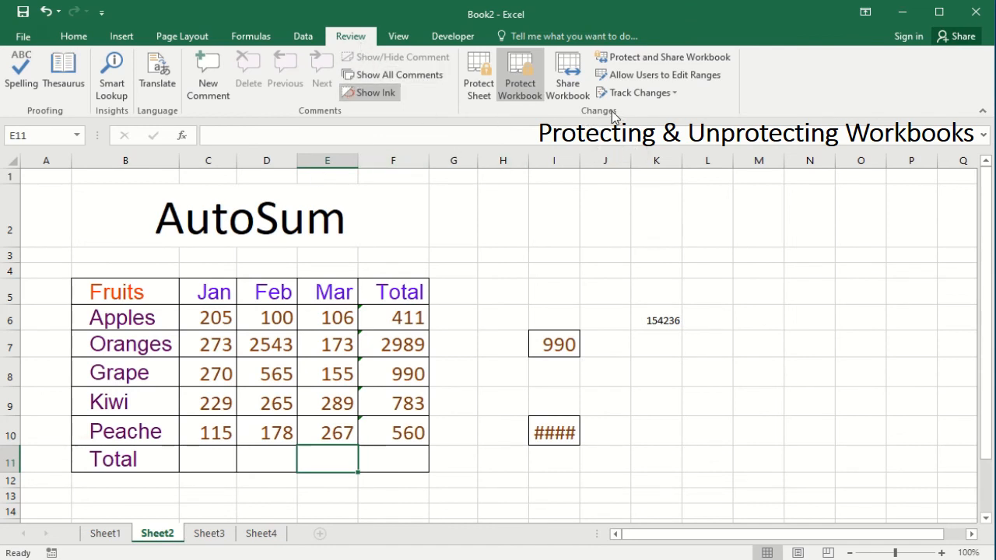
Unprotect the workbook structure by entering the workbook password in Unprotect Workbook.
left_click(523, 97)
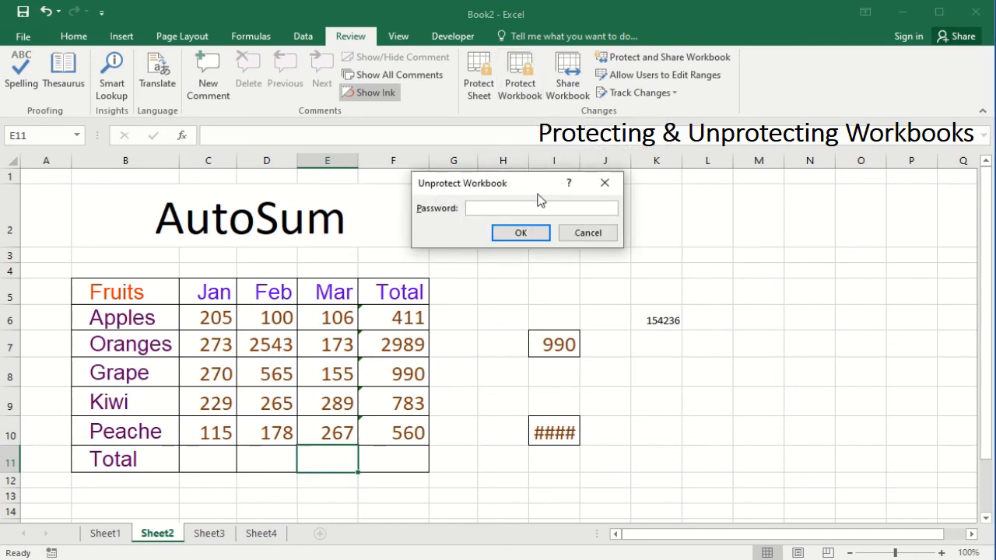
left_click(524, 232)
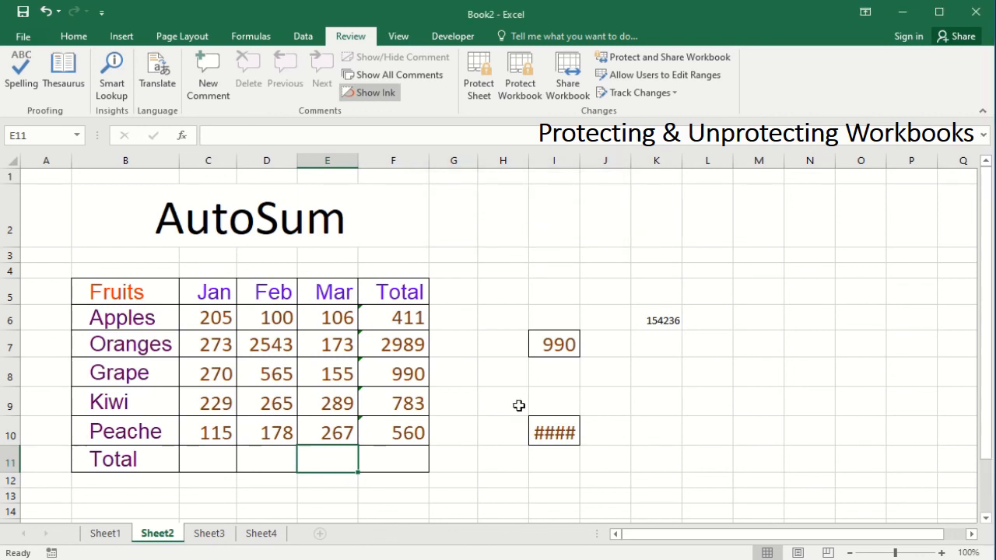
left_click(538, 381)
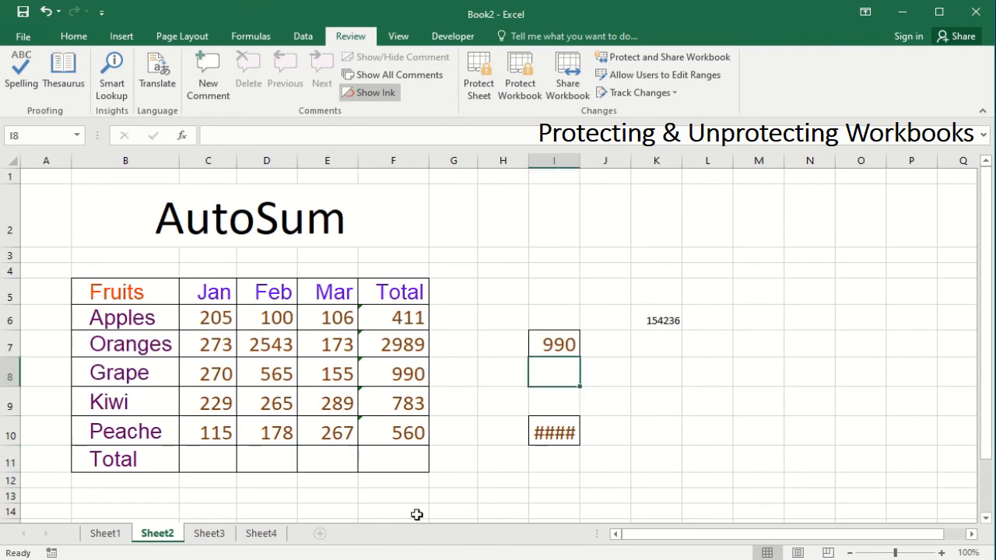
Insert Sheet5, move it after Sheet4, and confirm Sheet5 and Sheet3 tab options are enabled.
left_click(320, 533)
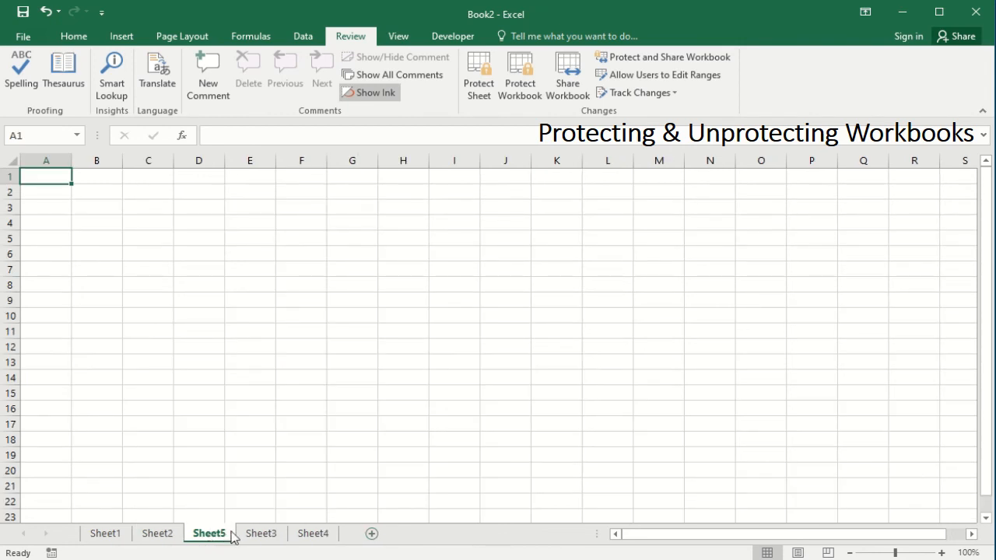
mouse_move(231, 536)
left_mouse_down()
mouse_move(350, 539)
mouse_move(211, 540)
mouse_move(343, 542)
left_mouse_up()
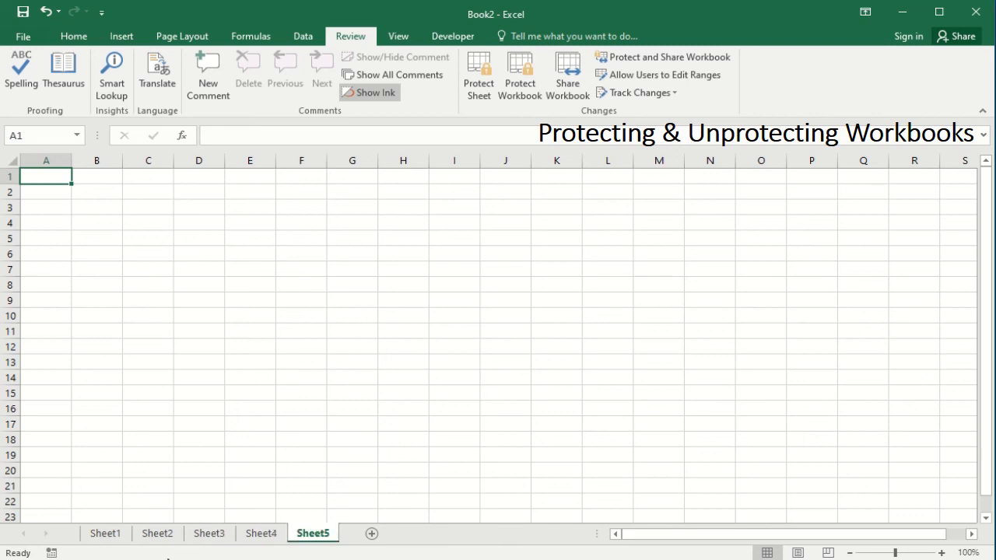
right_click(318, 536)
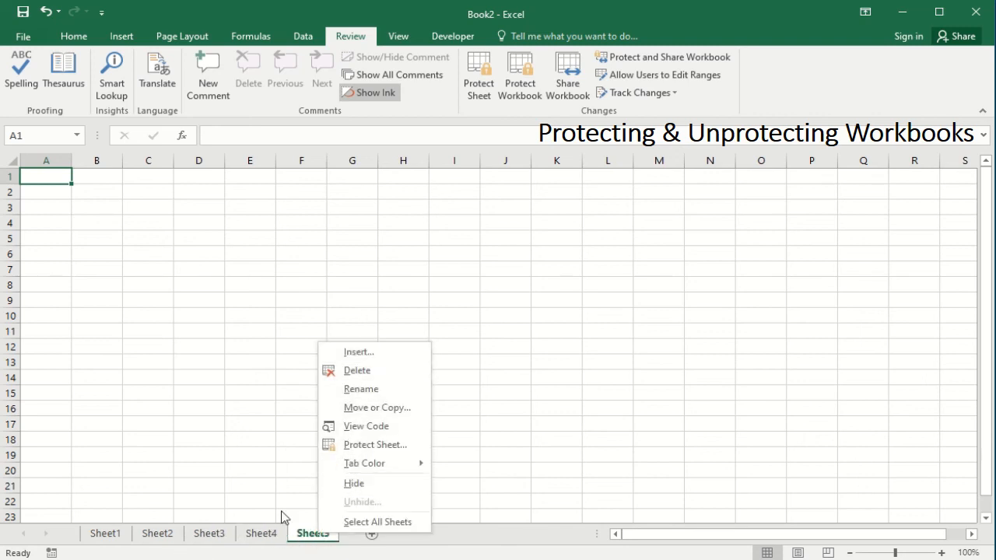
right_click(209, 534)
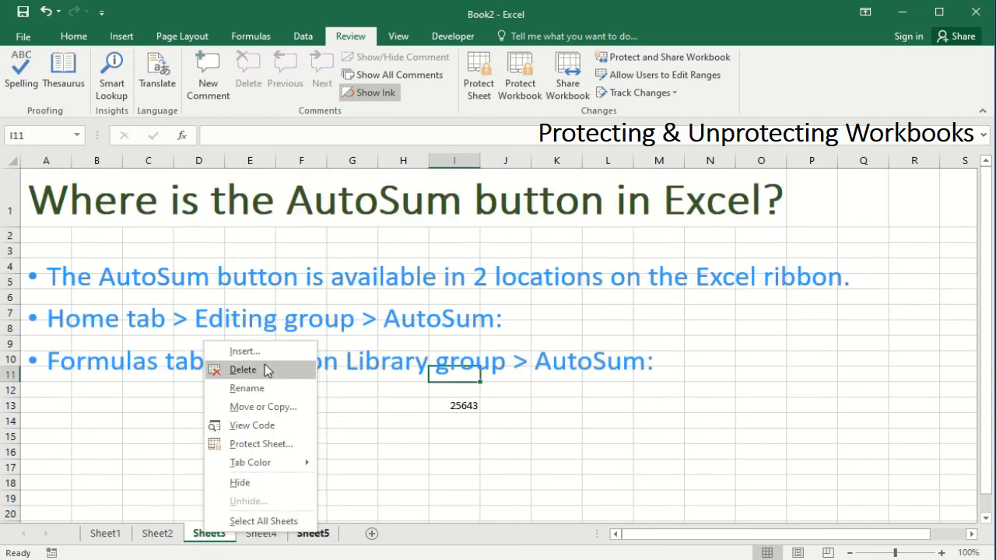